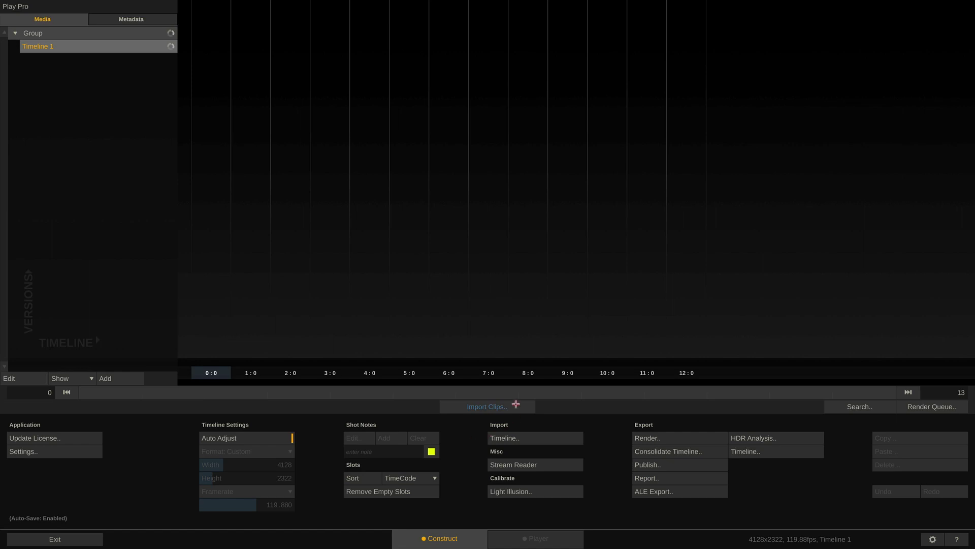
- Import DSC_0082, DSC_0886 and DSC_5183 from the Nikon NRAW folder onto Timeline 1, then select DSC_0082
left_click(484, 408)
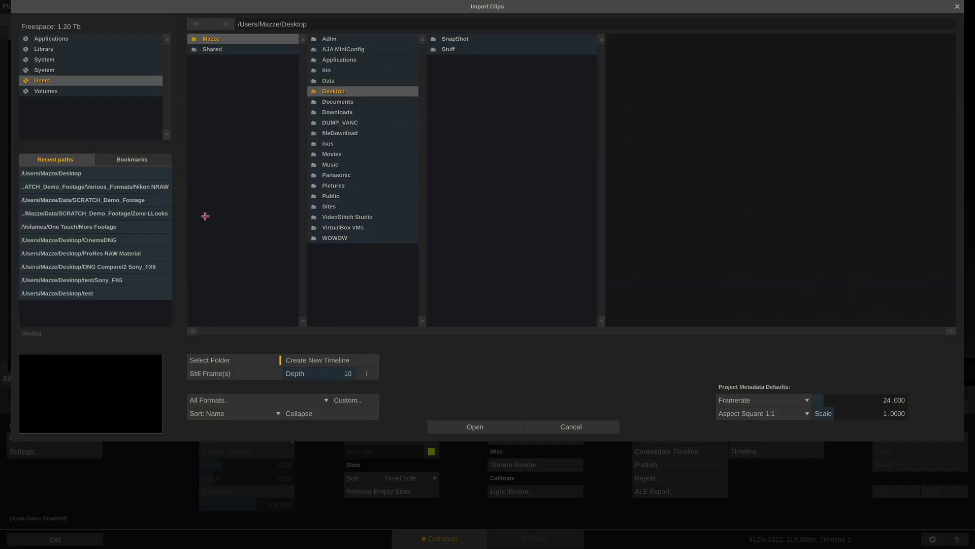
left_click(158, 187)
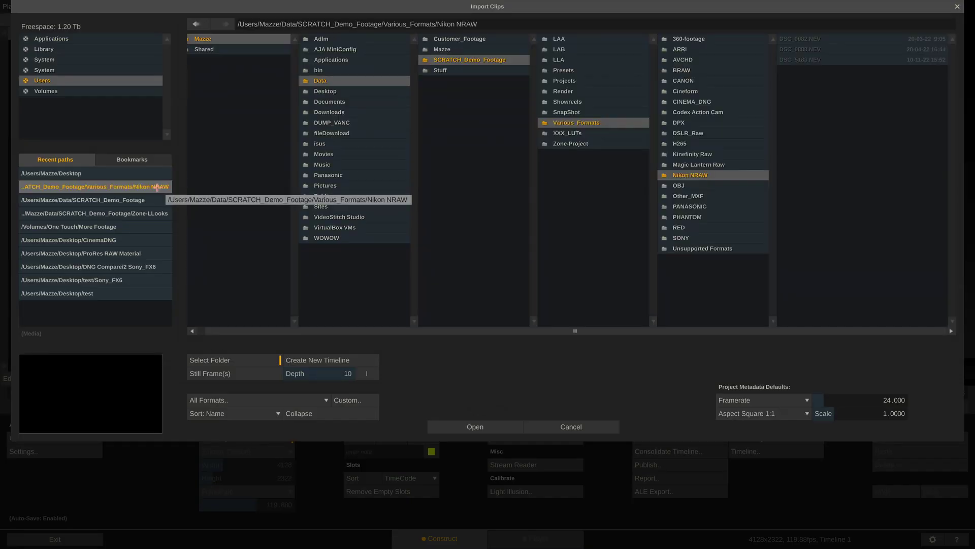
left_click(450, 427)
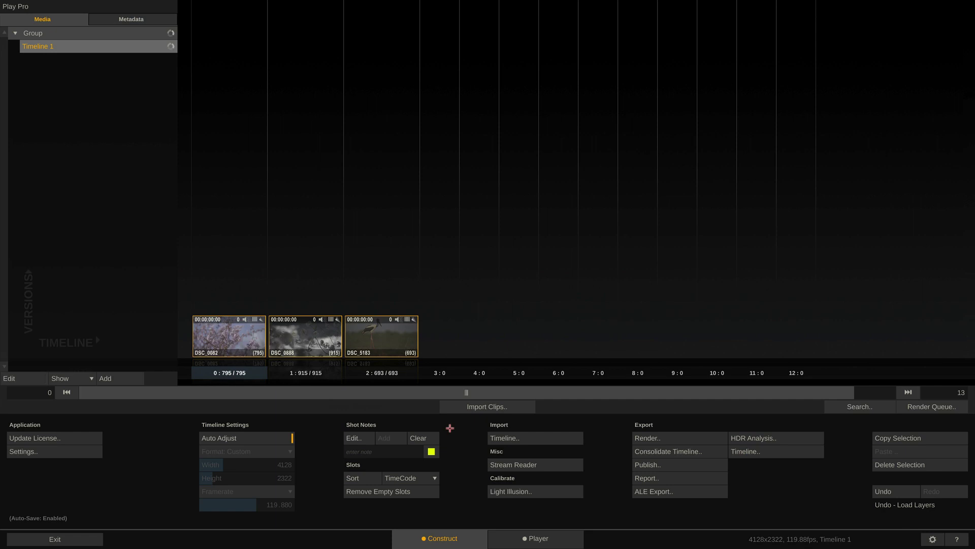
left_click(471, 346)
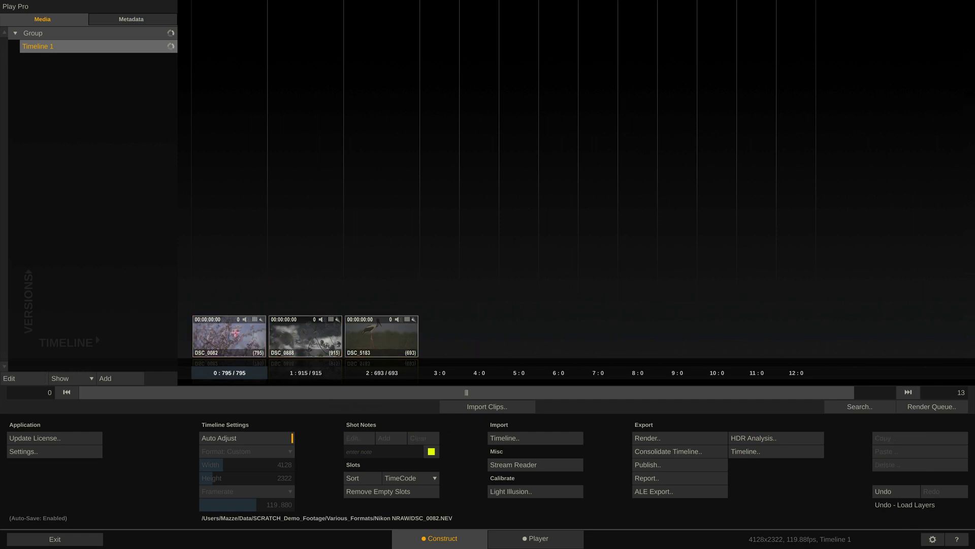
left_click(234, 333)
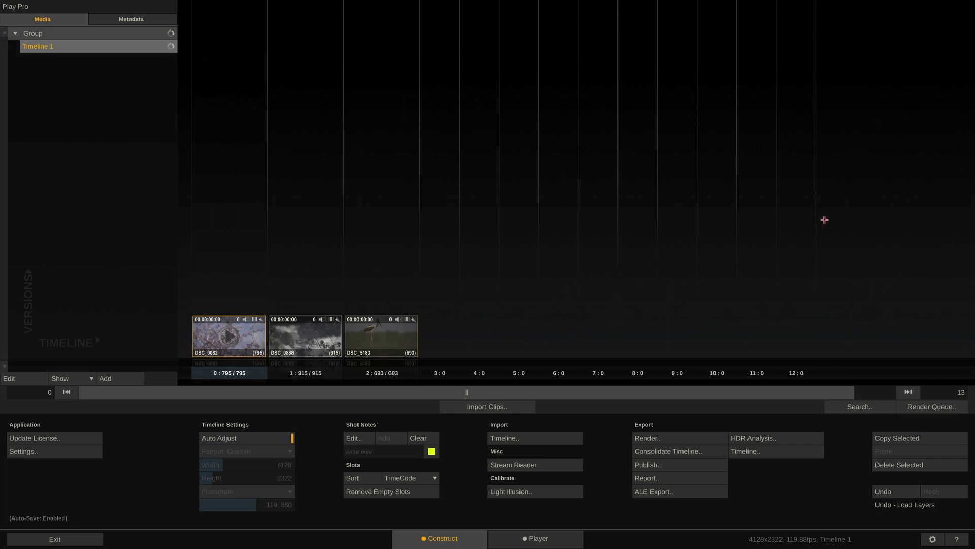
- Reveal DSC_0082's Metadata panel and widen it to read the resolution, colour space and lens details
mouse_move(906, 178)
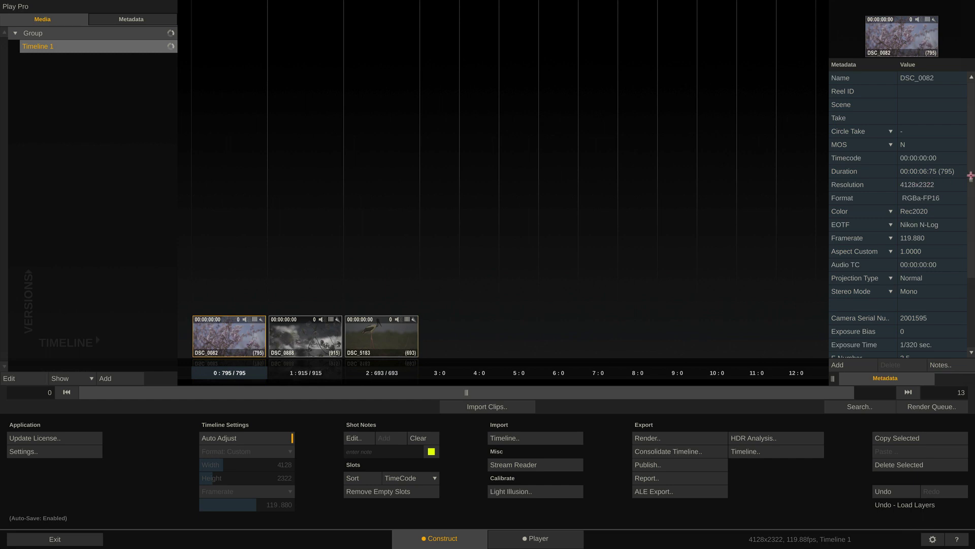
left_click_drag(970, 176, 967, 289)
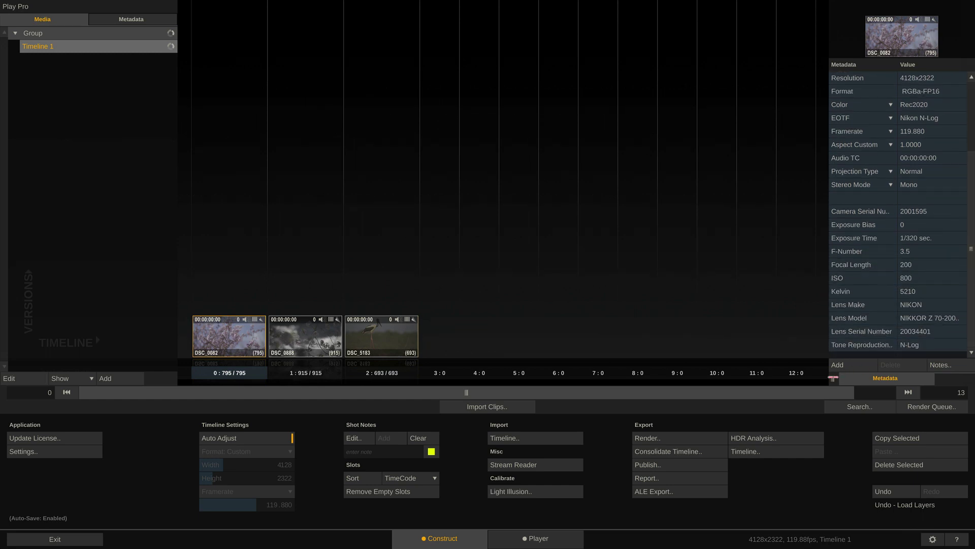
left_click_drag(846, 372, 709, 378)
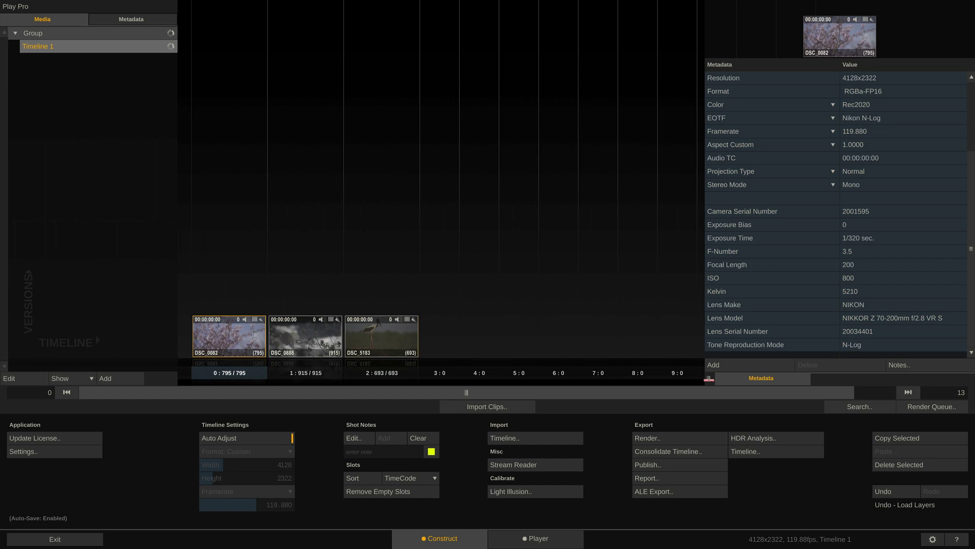
left_click_drag(709, 379, 852, 371)
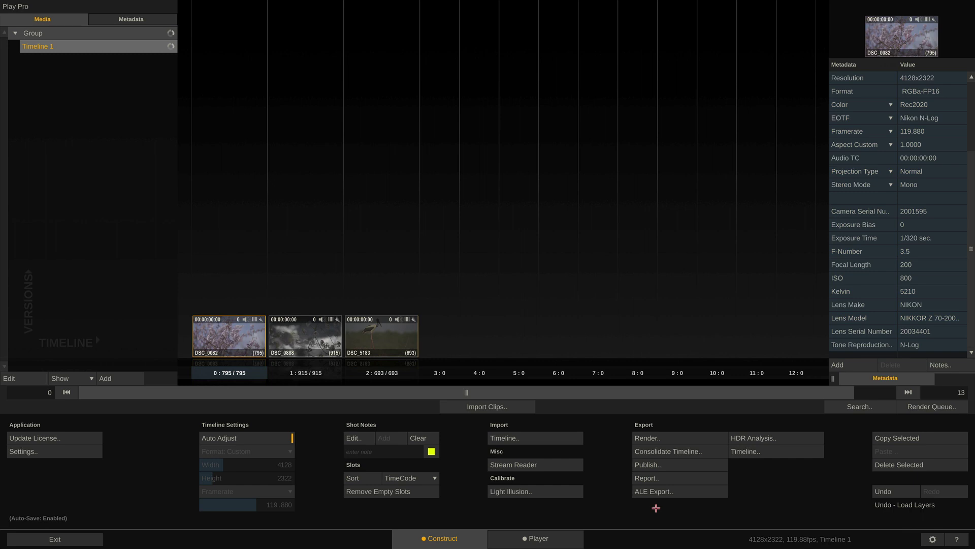
- Start a Clip Metadata report with Timeline scope and Poster Frame at 0%
left_click(671, 478)
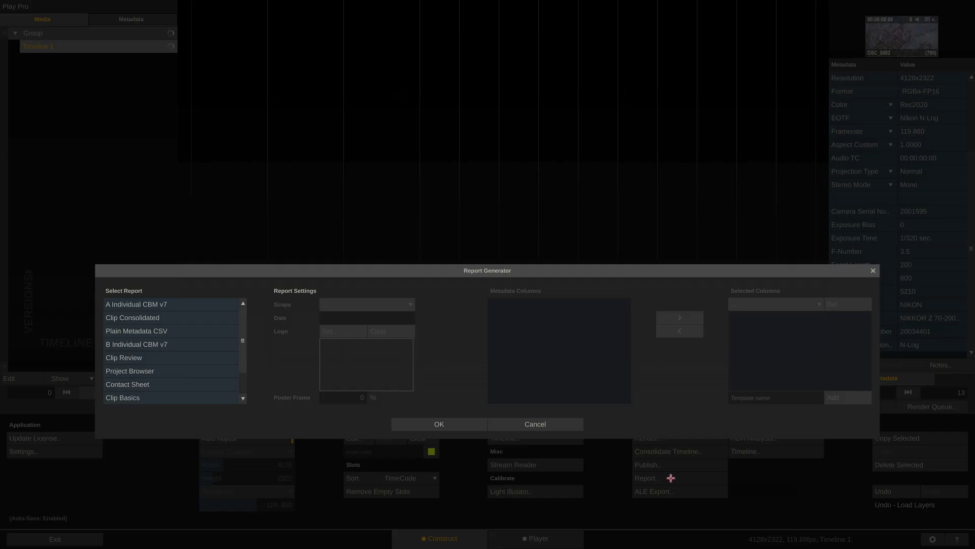
left_click_drag(241, 319, 241, 342)
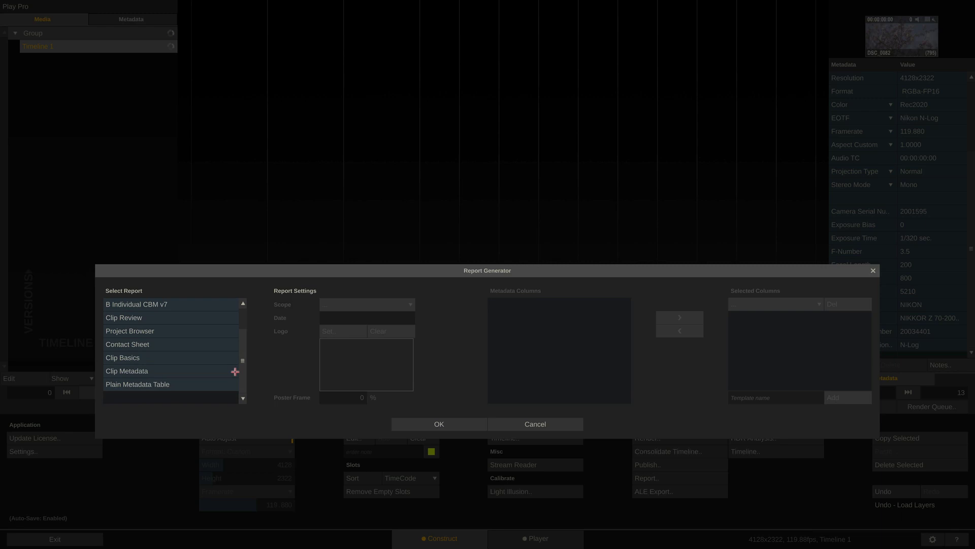
left_click(193, 371)
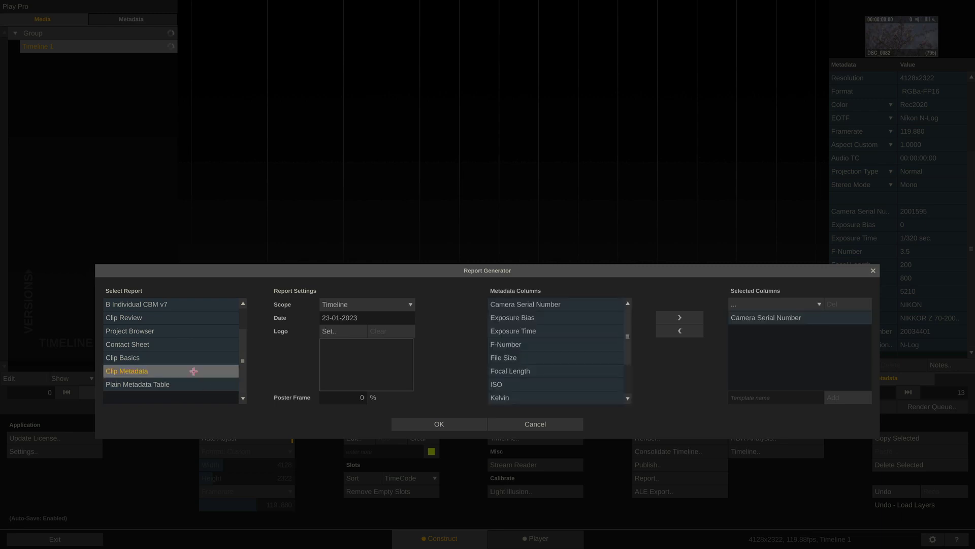
left_click(398, 304)
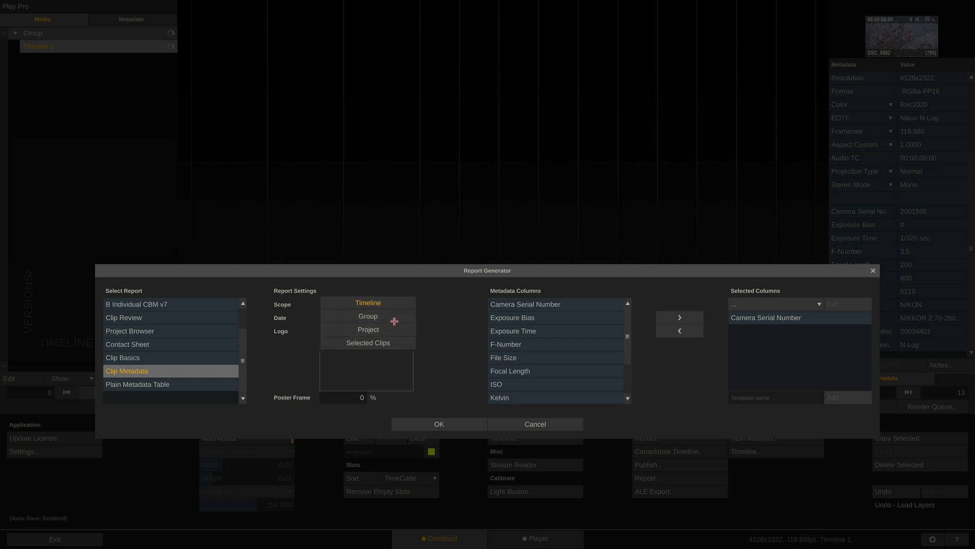
left_click(394, 304)
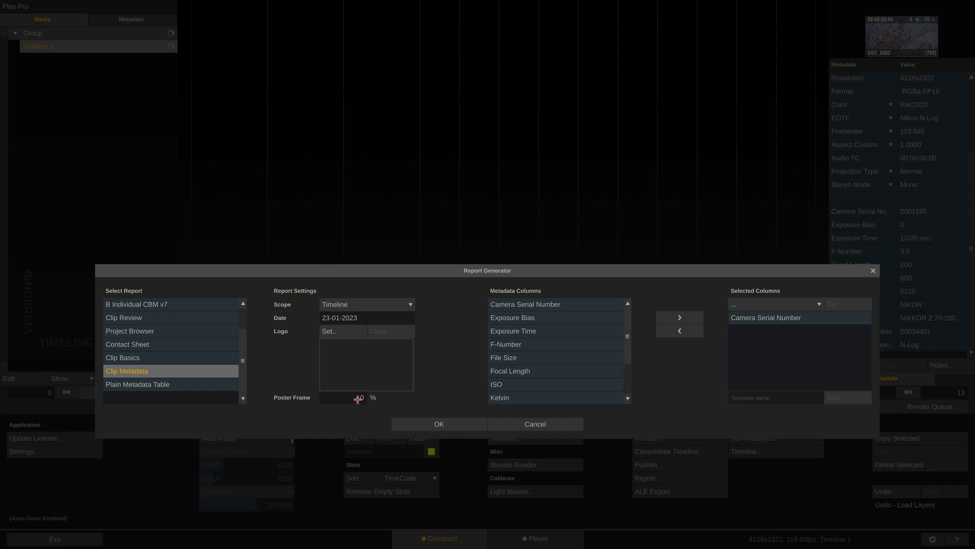
mouse_move(357, 398)
left_mouse_down()
mouse_move(330, 398)
mouse_move(345, 387)
mouse_move(339, 401)
mouse_move(356, 399)
mouse_move(350, 412)
mouse_move(353, 403)
left_mouse_up()
- Add the metadata columns from Camera Serial Number through Tone Reproduction Mode to Selected Columns
left_click(554, 304)
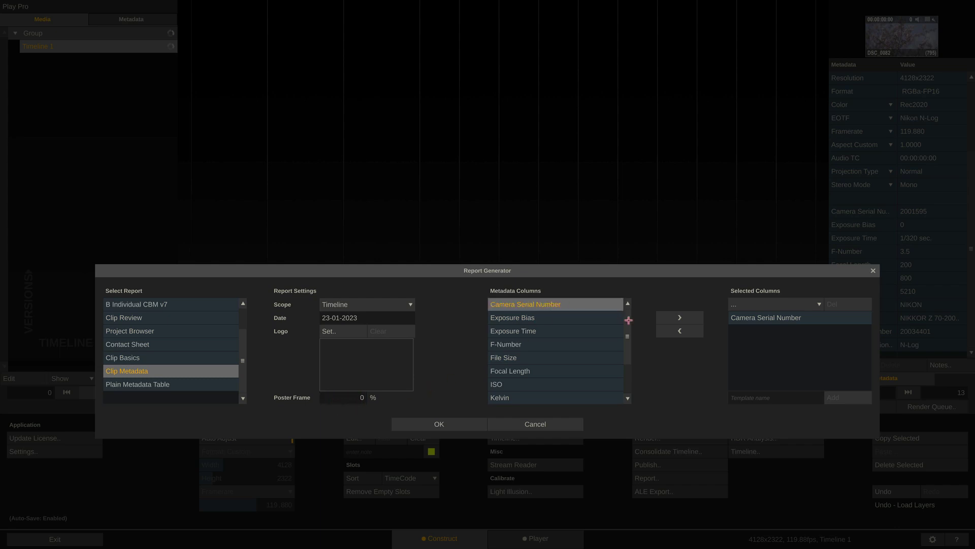
left_click_drag(628, 319, 629, 360)
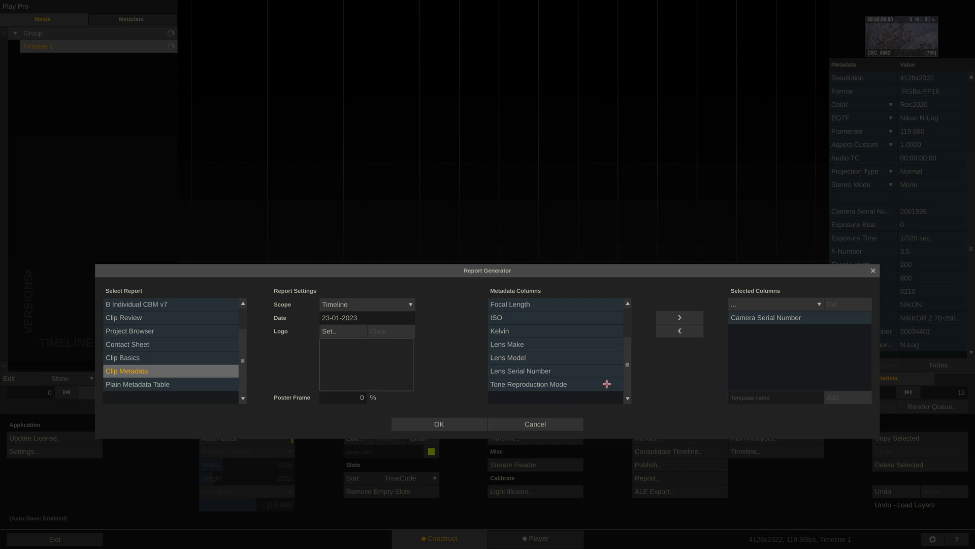
left_click(571, 385, "shift")
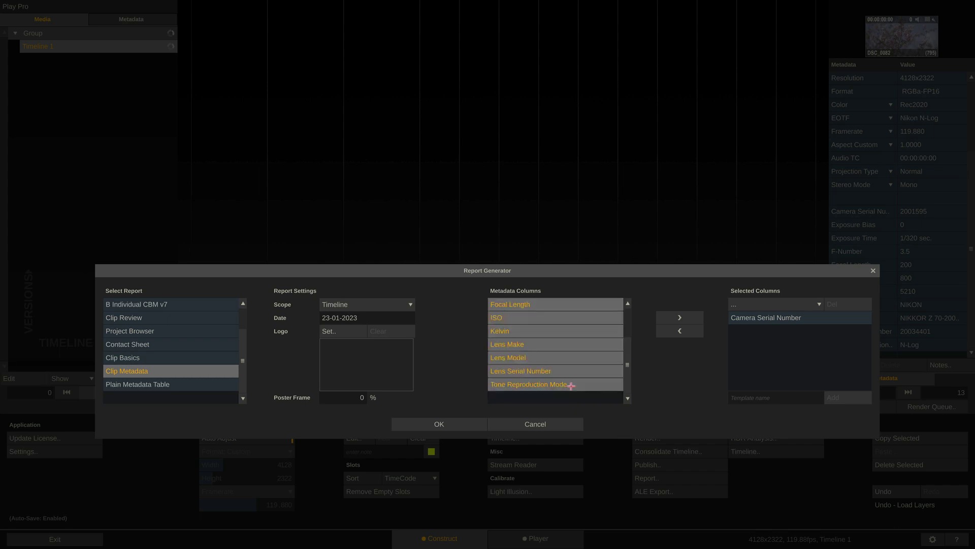
left_click(679, 317)
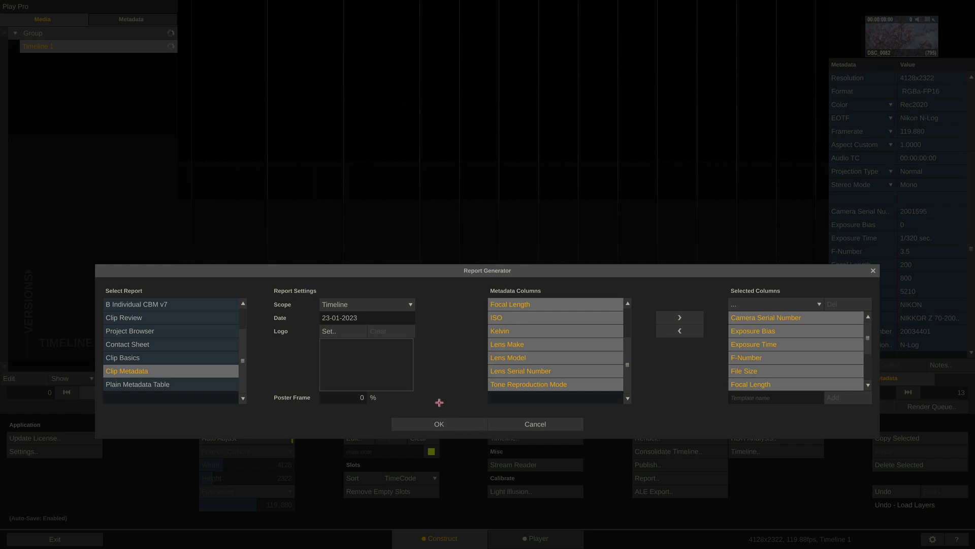
- Save the Clip Metadata report as Report (*.pdf) in the /Users/Mazze/Desktop folder
left_click(413, 423)
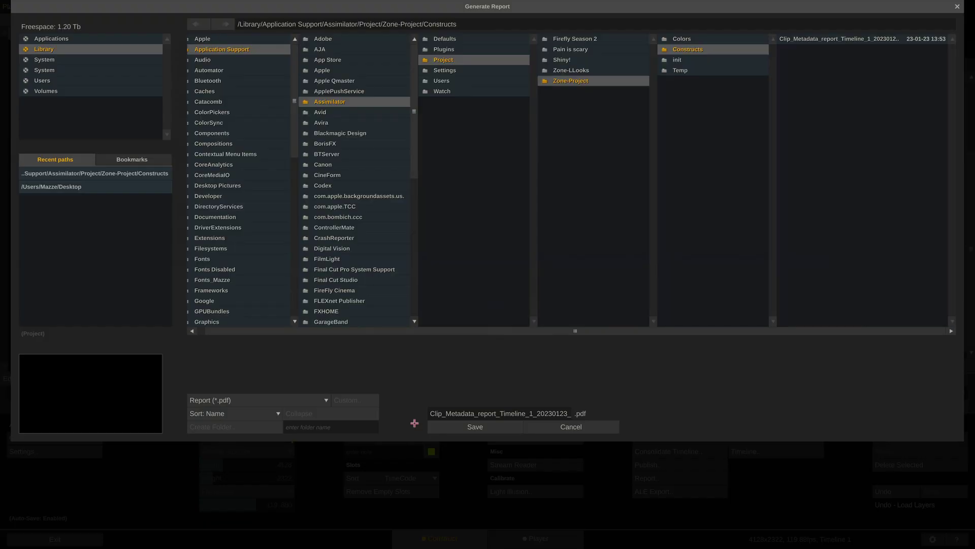
left_click(138, 185)
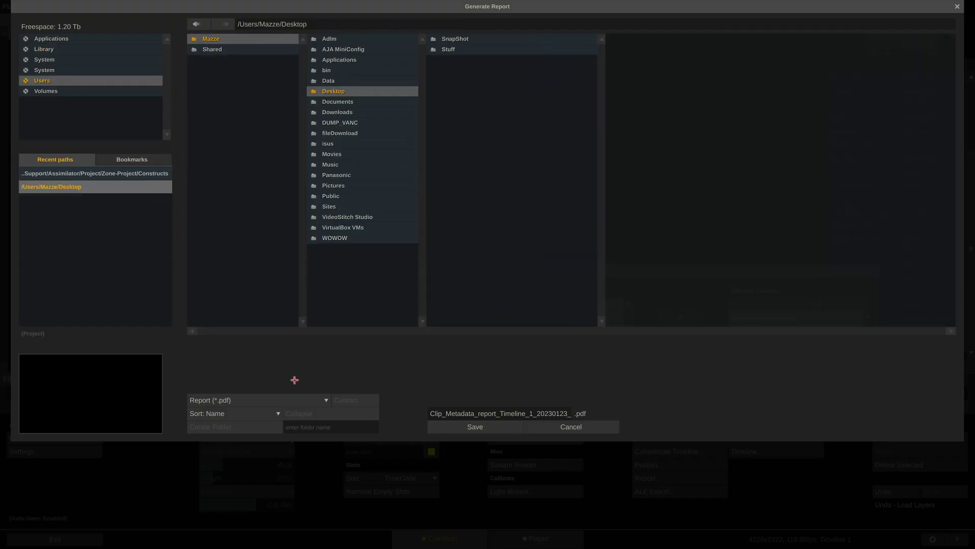
left_click(286, 400)
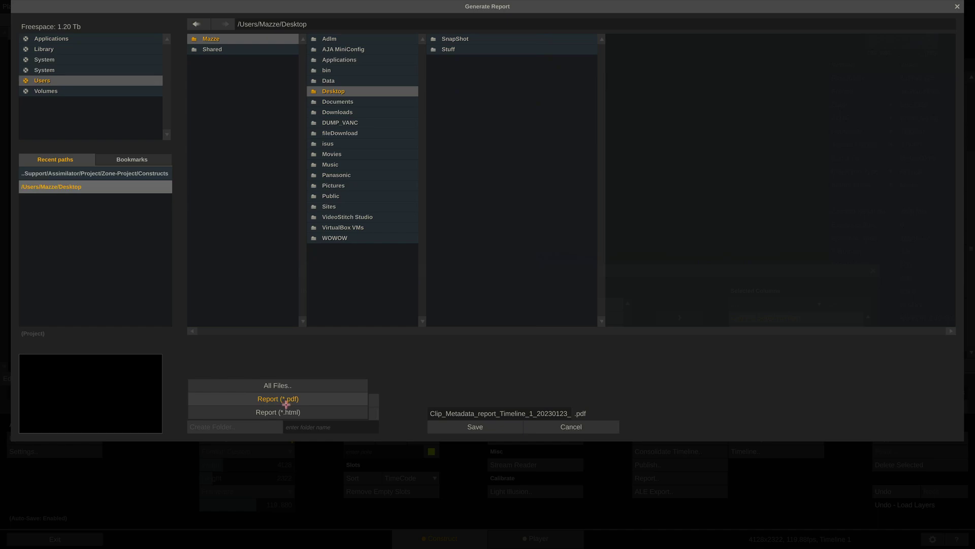
left_click(316, 401)
left_click(443, 425)
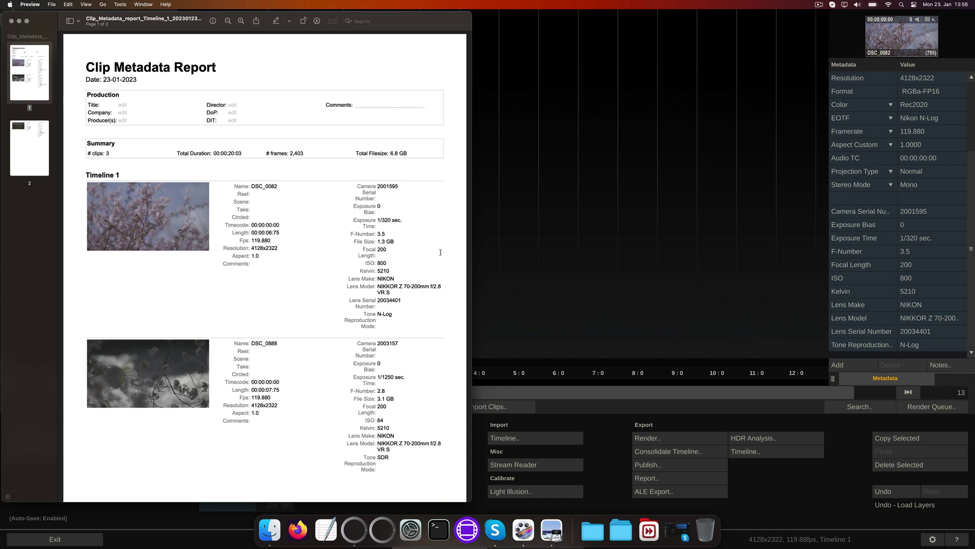
- Scroll through the Clip Metadata Report PDF in a wider Preview window, then close it
scroll(416, 208, "down", 5)
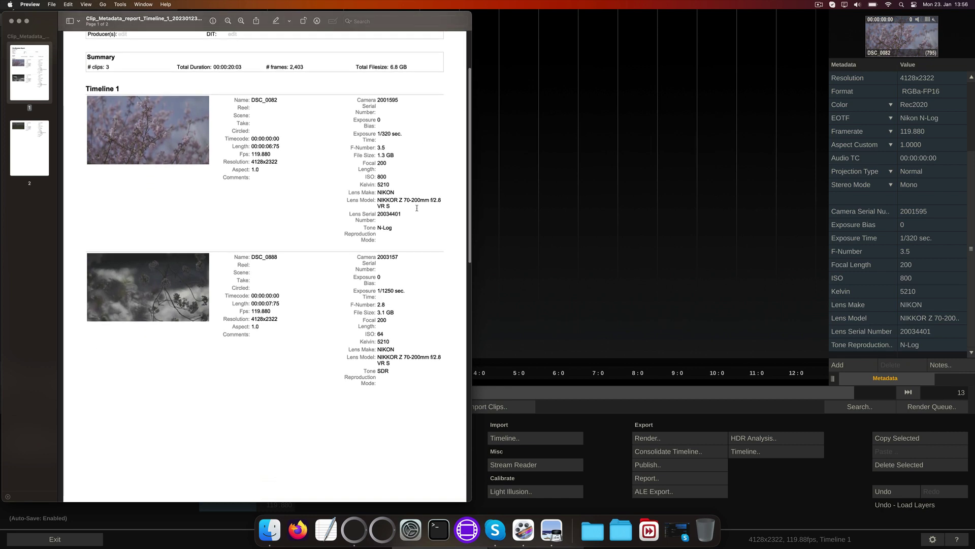
left_click_drag(474, 223, 604, 225)
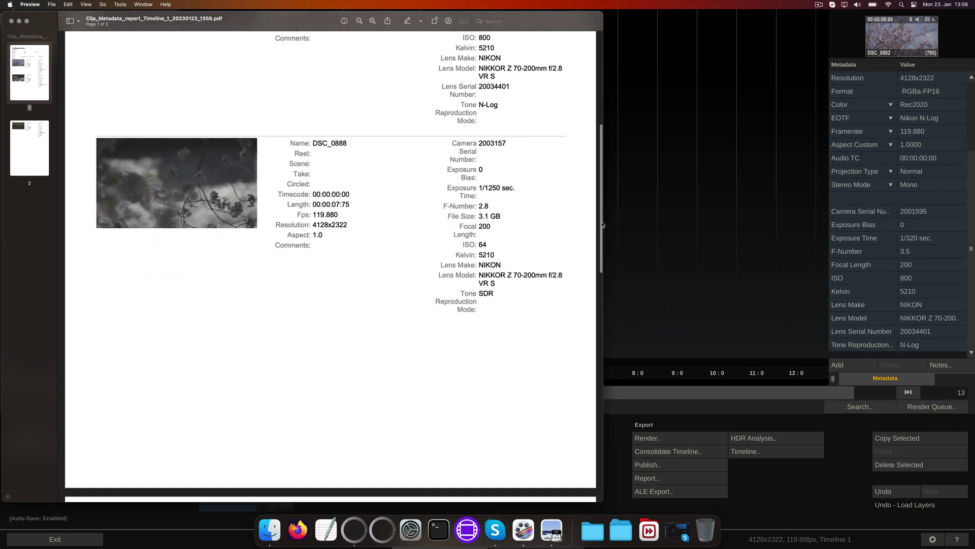
scroll(518, 246, "up", 10)
scroll(518, 246, "up", 4)
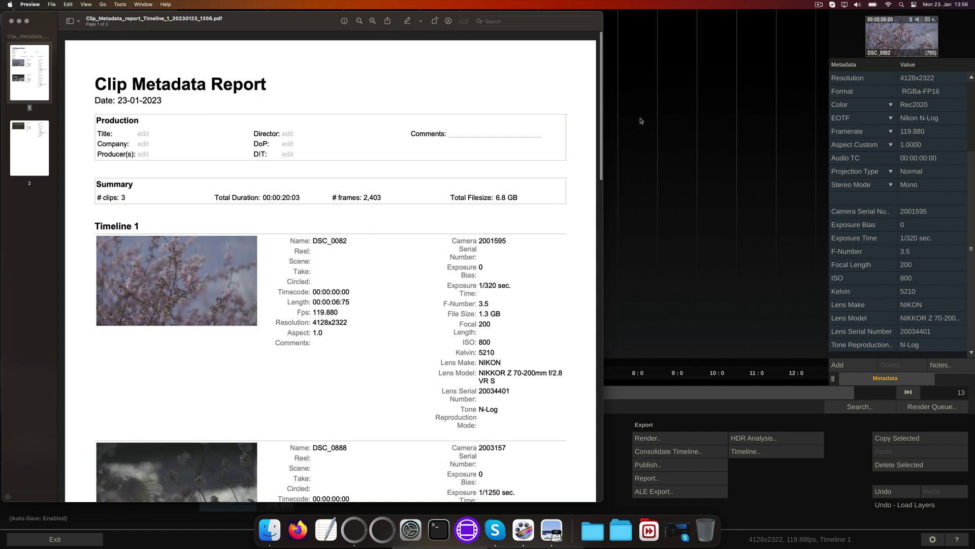
left_click(686, 137)
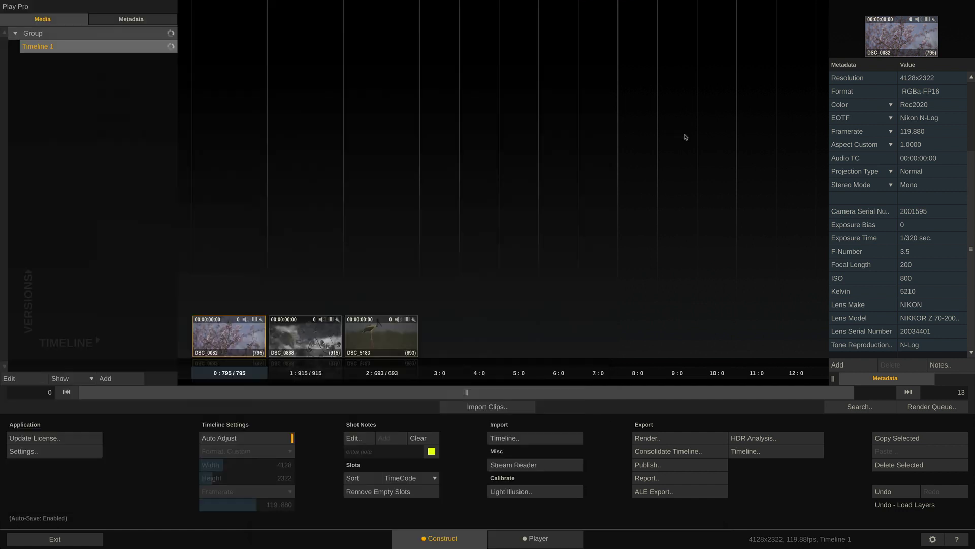
- Check the Metadata and Media tabs, then open DSC_0082 in the Player page
left_click(127, 19)
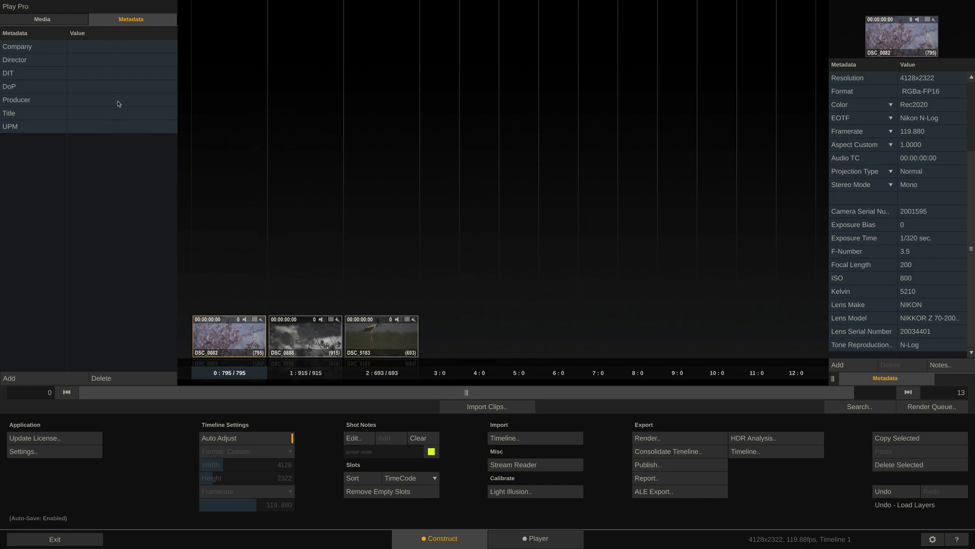
left_click(59, 23)
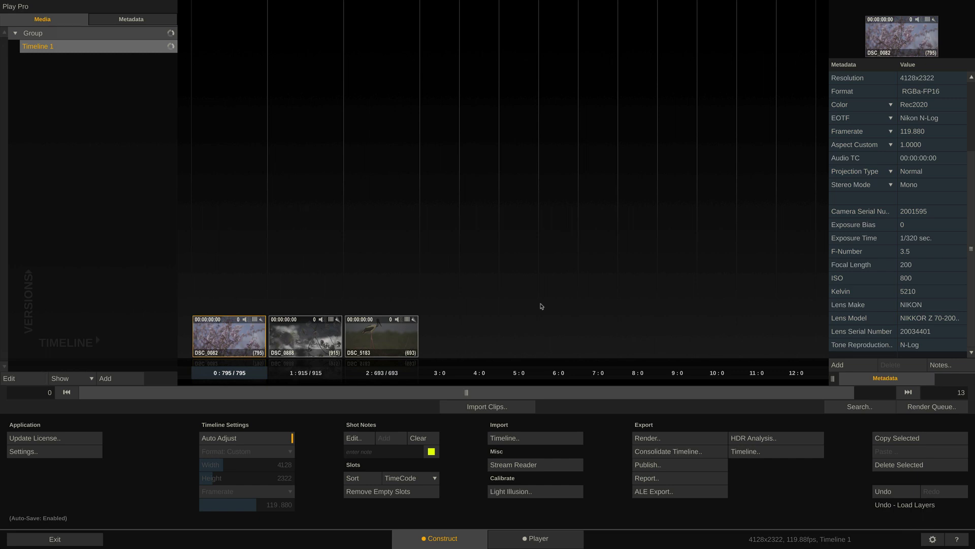
left_click(539, 538)
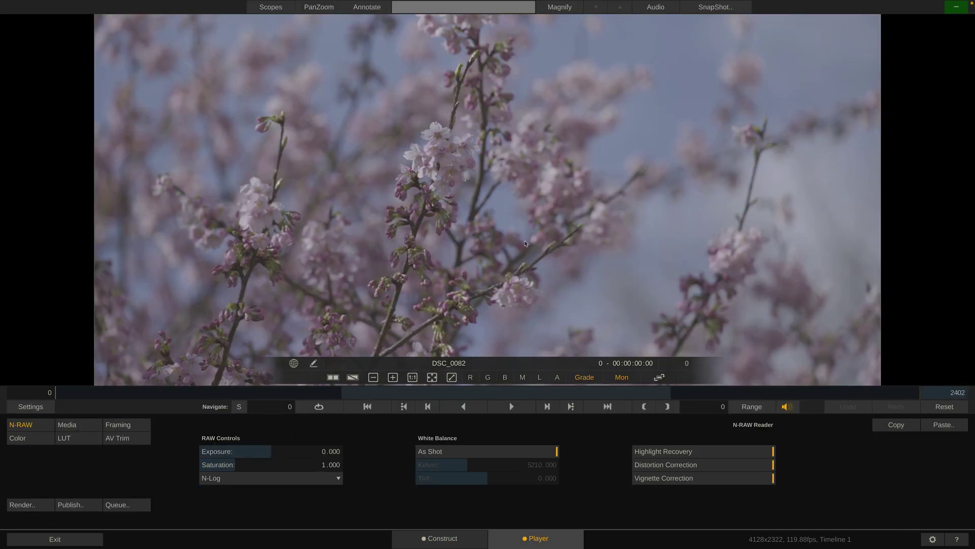
- Show the histogram, RGB waveform and vectorscope and dock them above the DSC_0082 picture
scroll(520, 174, "down", 5)
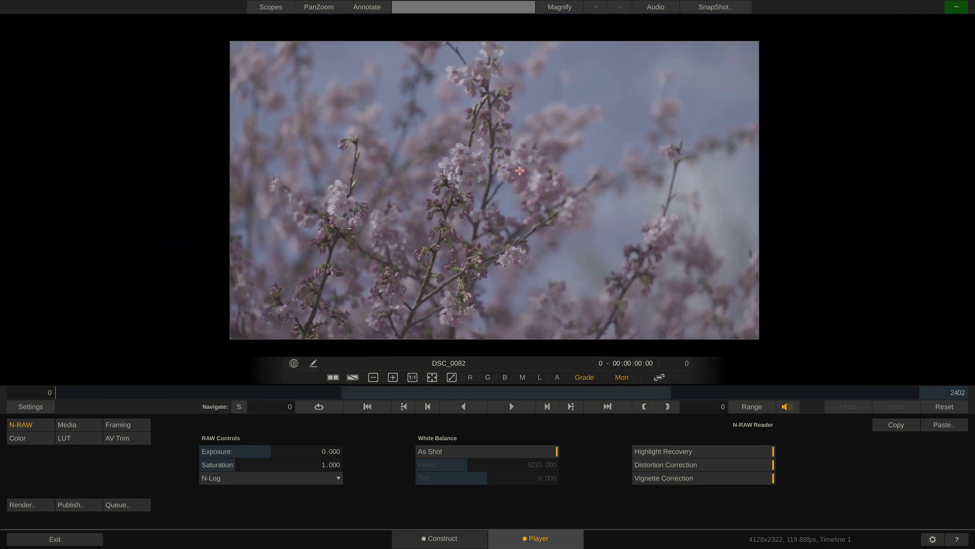
scroll(520, 171, "up", 2)
scroll(520, 171, "down", 2)
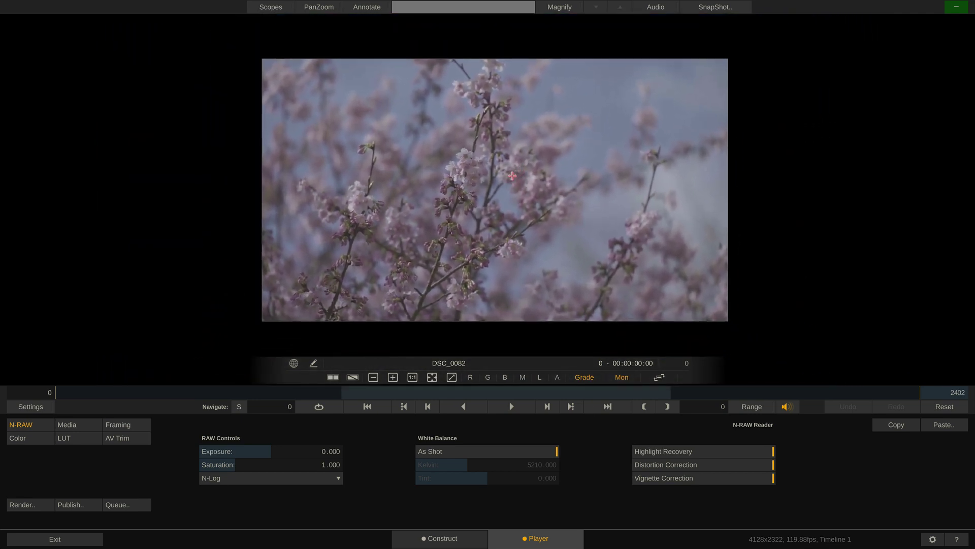
left_click_drag(519, 171, 502, 207)
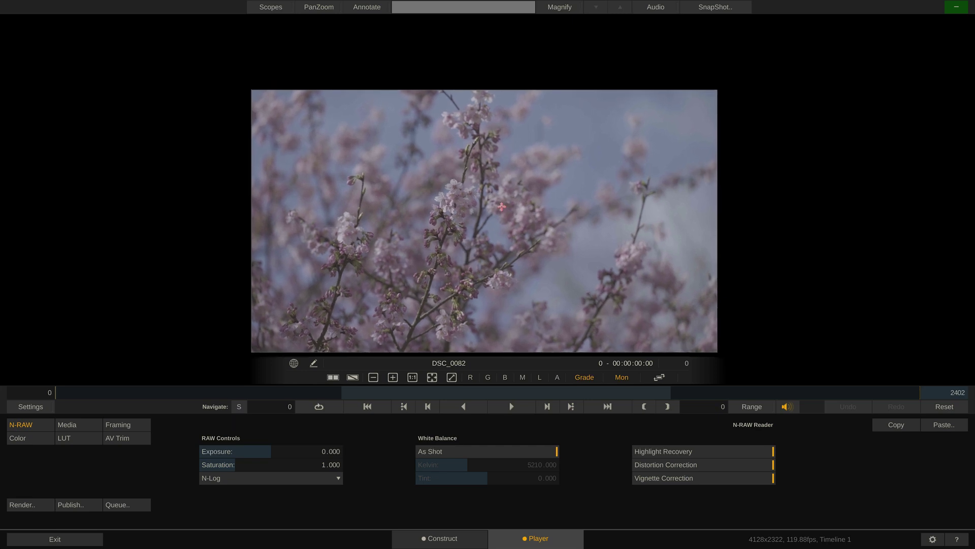
left_click(271, 7)
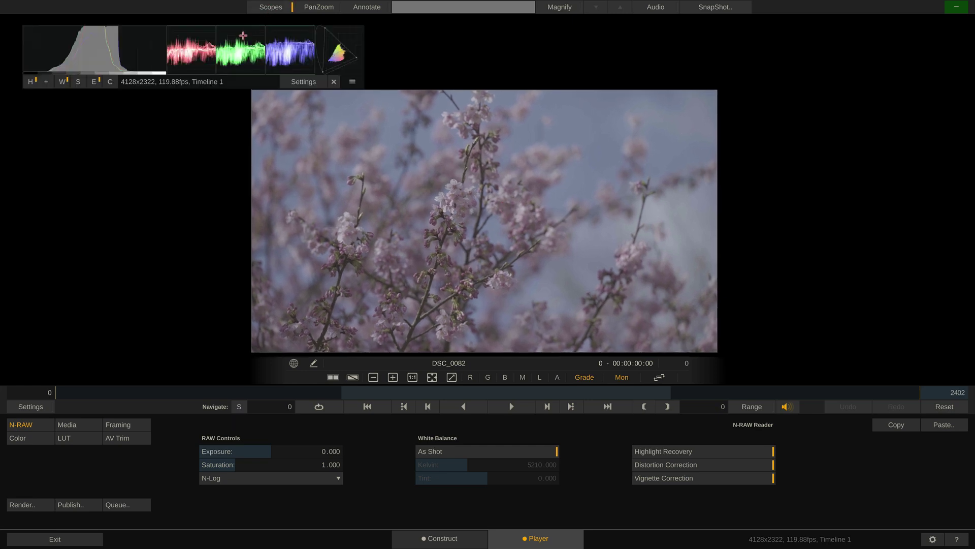
left_click_drag(243, 35, 516, 38)
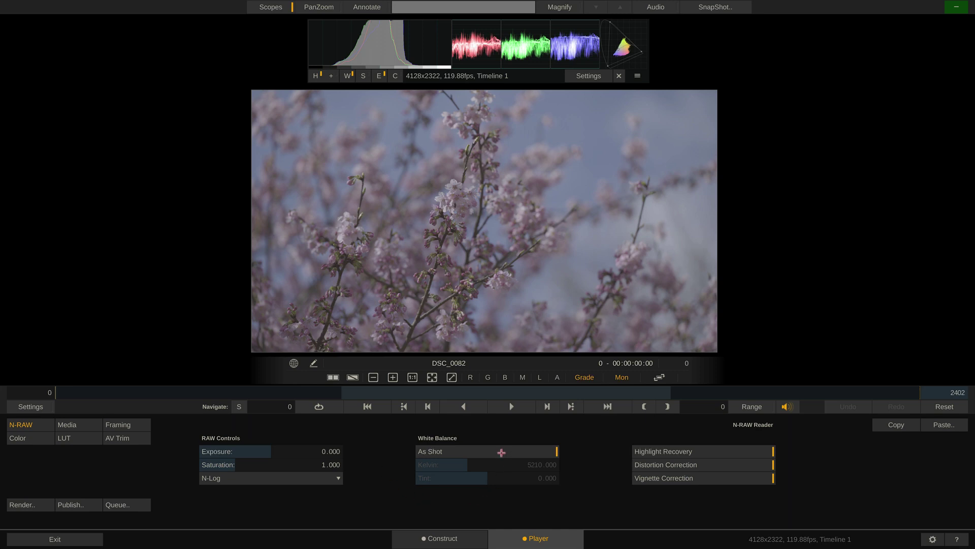
- Switch DSC_0082's white balance from As Shot to 5800 K, then scrub into clip DSC_0888
left_click(502, 451)
left_click(536, 465)
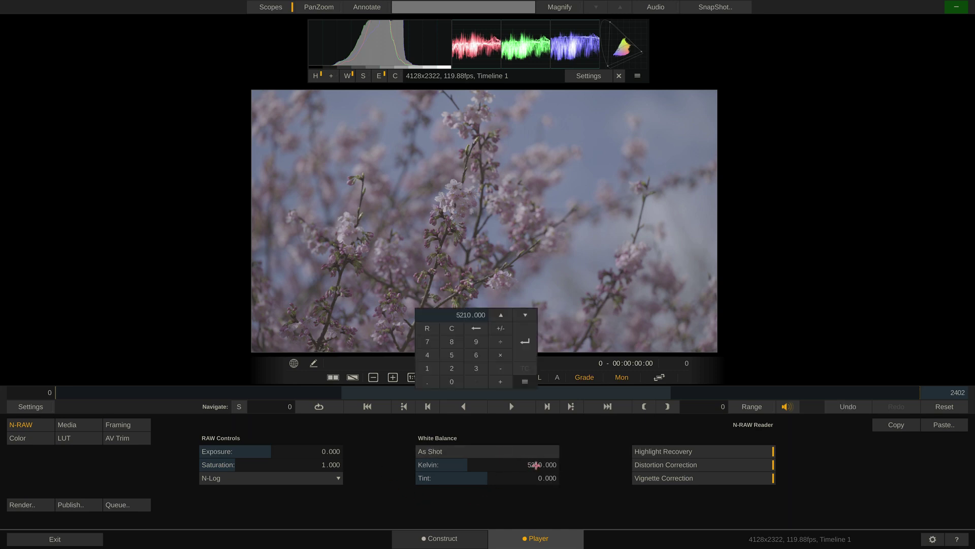
type("5800")
key("Return")
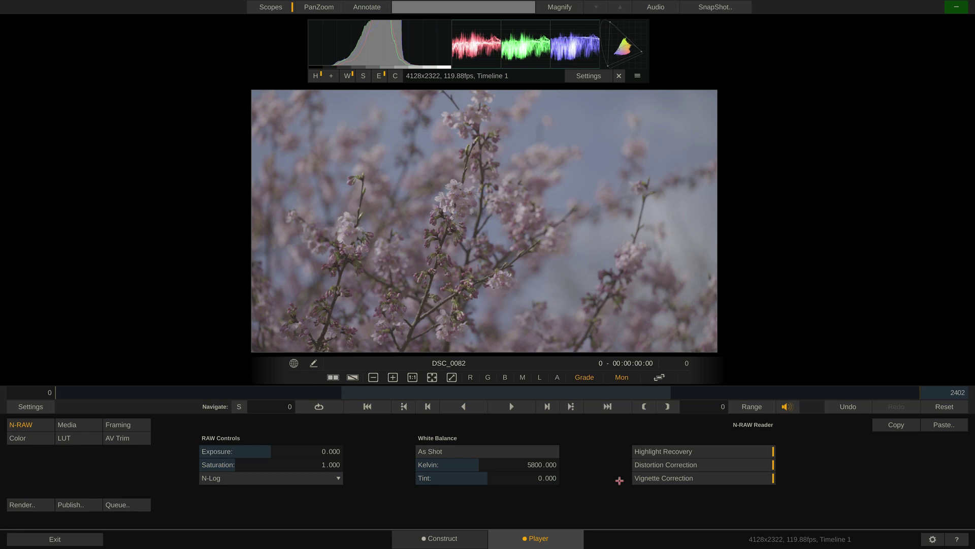
left_click(339, 391)
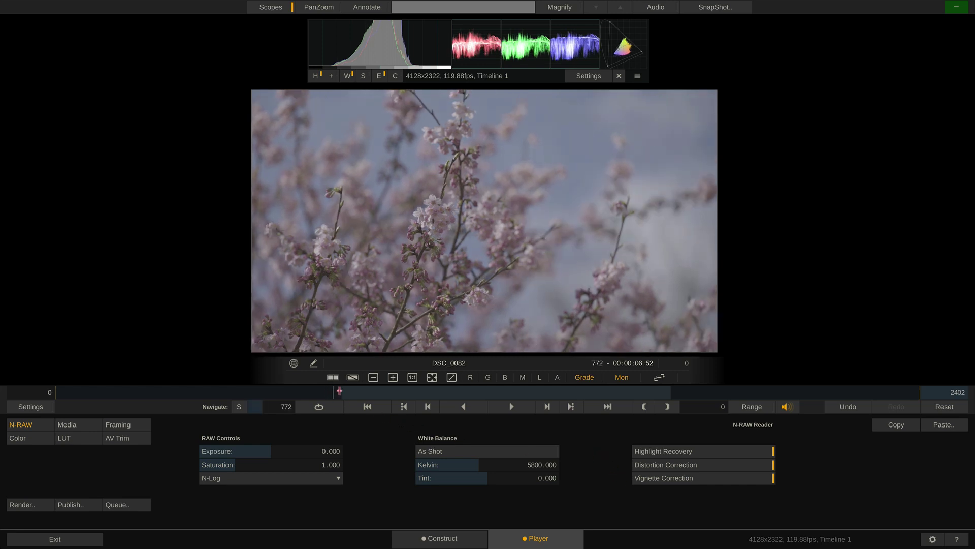
left_click_drag(339, 391, 372, 391)
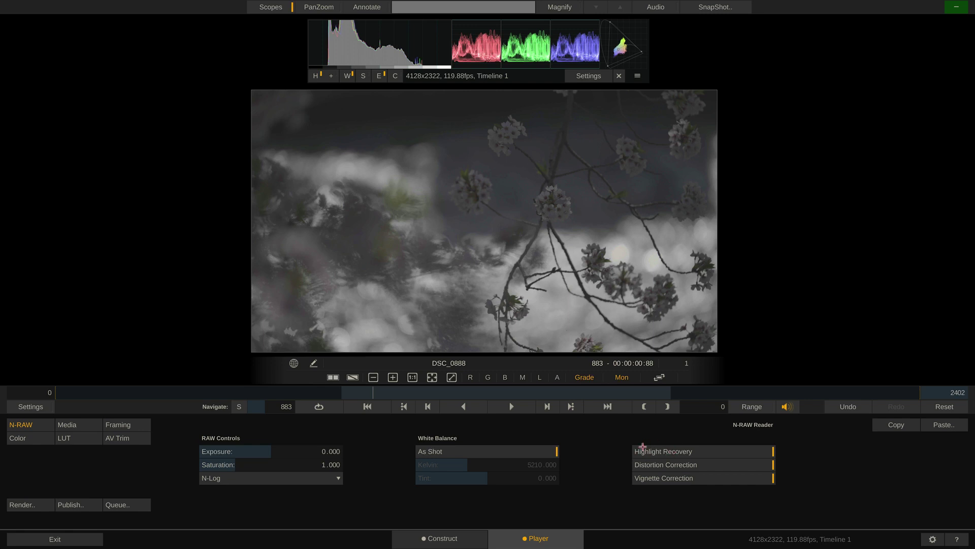
- Compare Highlight Recovery off and on several times, leaving it enabled
left_click(716, 451)
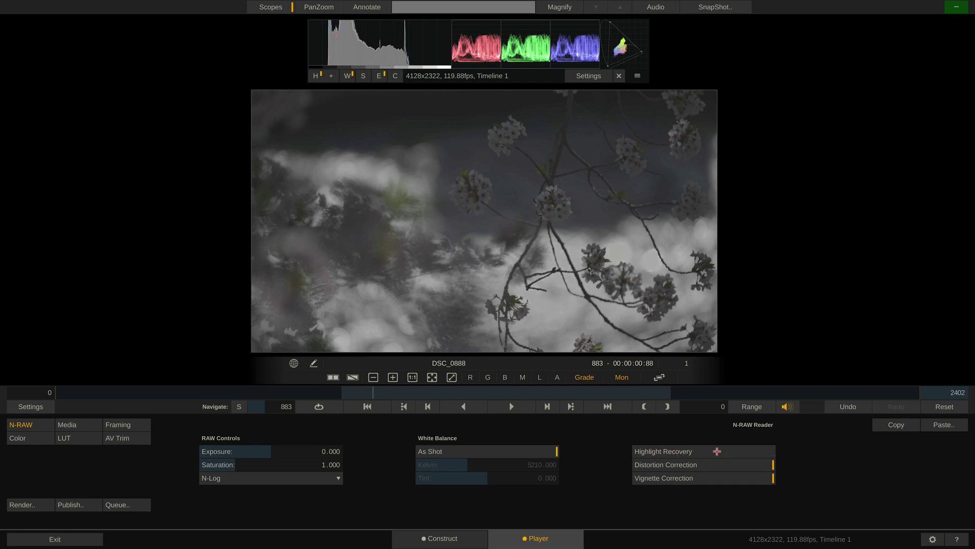
left_click(716, 451)
left_click(716, 451)
left_click(717, 451)
left_click(717, 451)
left_click(716, 451)
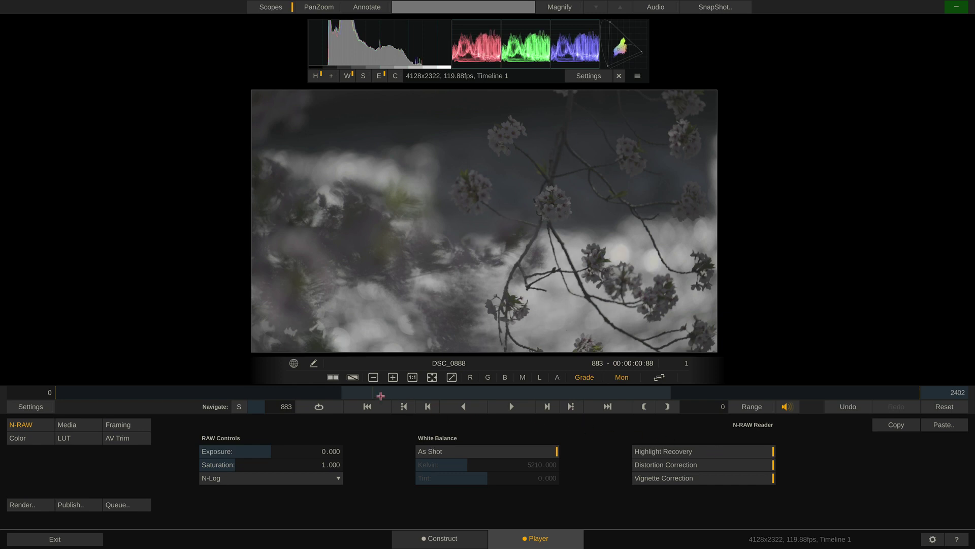
- Back on DSC_0082, compare Distortion Correction off and on, leaving it enabled
left_click_drag(380, 395, 50, 406)
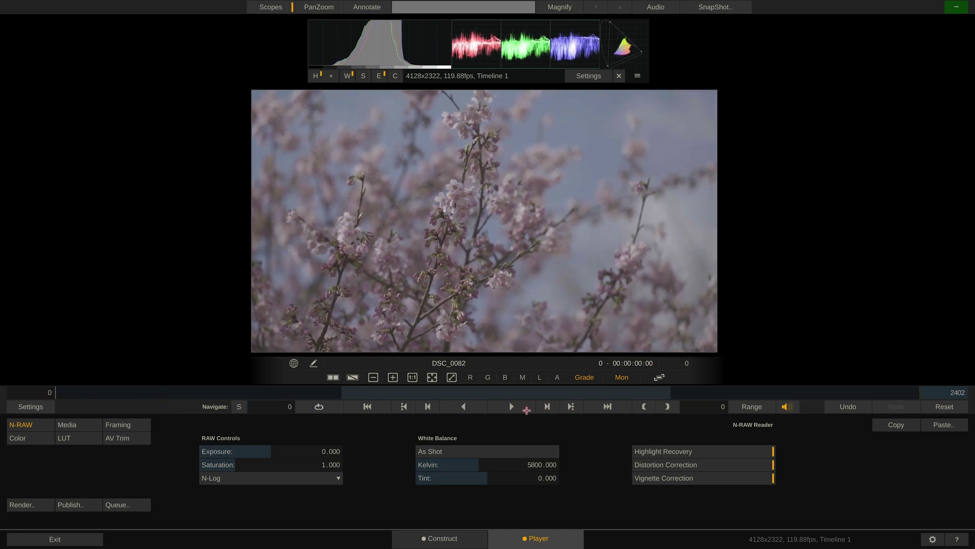
left_click(735, 464)
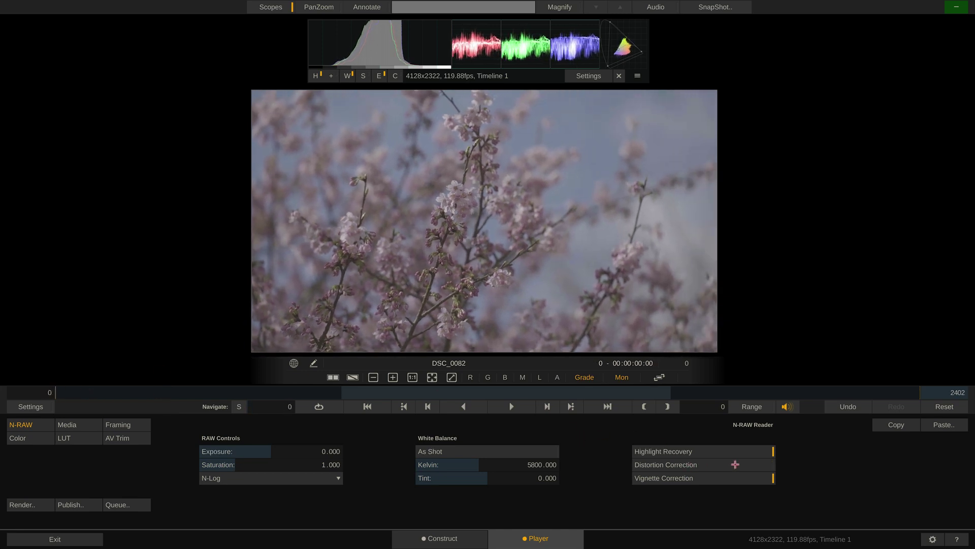
left_click(735, 464)
left_click(735, 464)
left_click(735, 464)
left_click(735, 464)
left_click(735, 464)
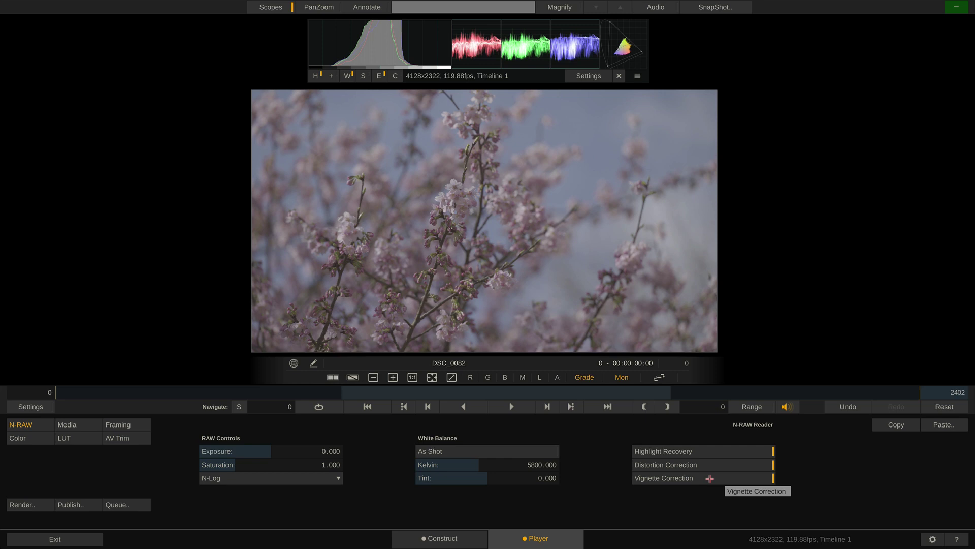
- Compare Vignette Correction off and on several times, leaving it enabled
left_click(710, 478)
left_click(709, 478)
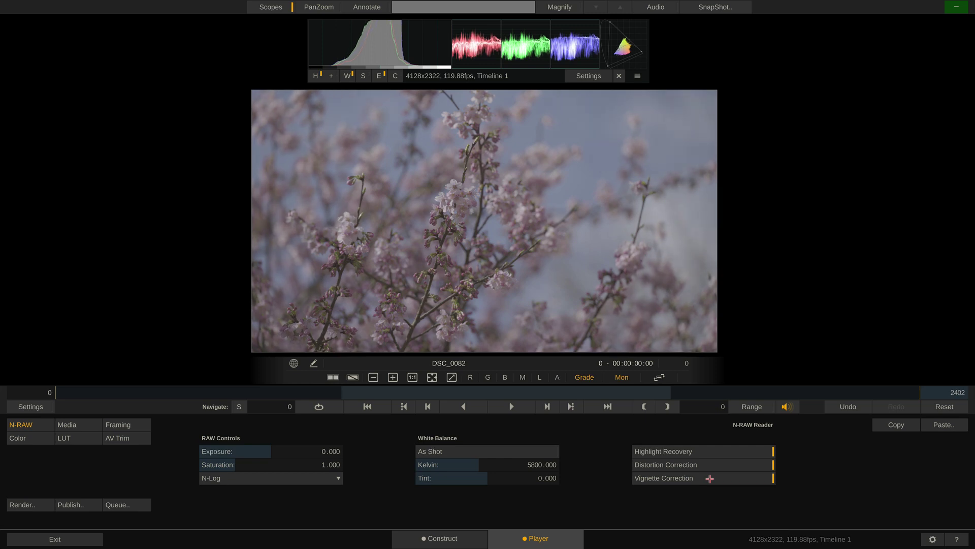
left_click(709, 478)
left_click(709, 478)
left_click(710, 478)
left_click(710, 478)
- Paste only DSC_0082's Node Ctrls forward onto all following shots, confirming the overwrite
left_click_drag(309, 392, 84, 393)
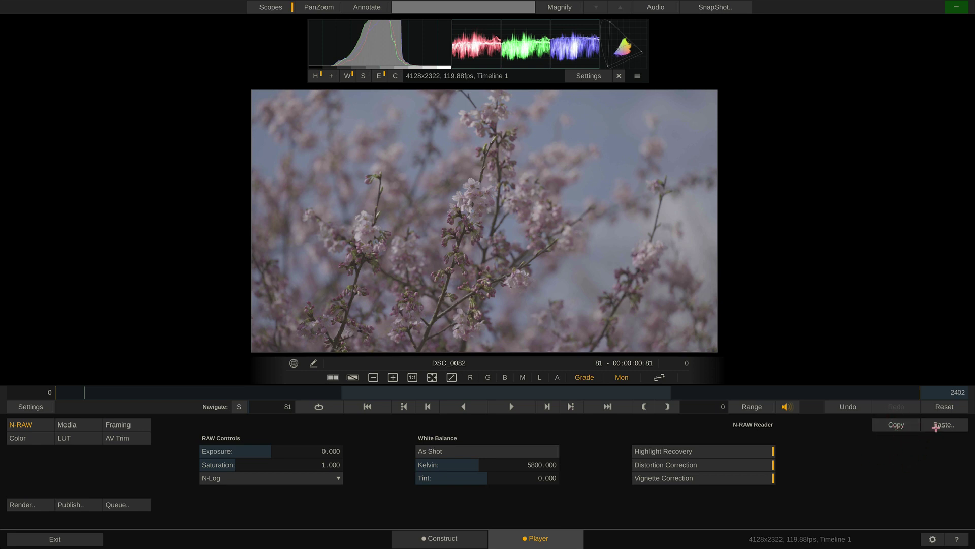
left_click(936, 424)
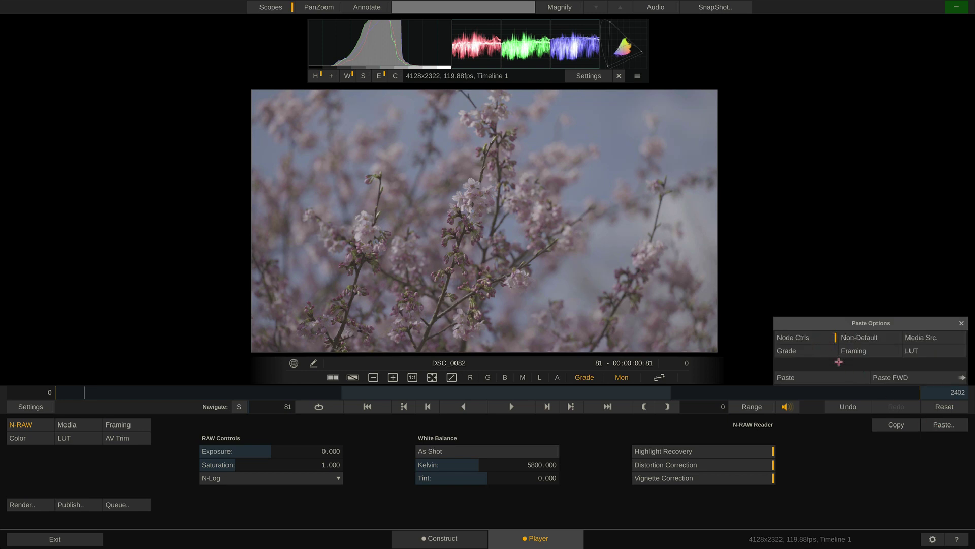
left_click(838, 361)
left_click(817, 337)
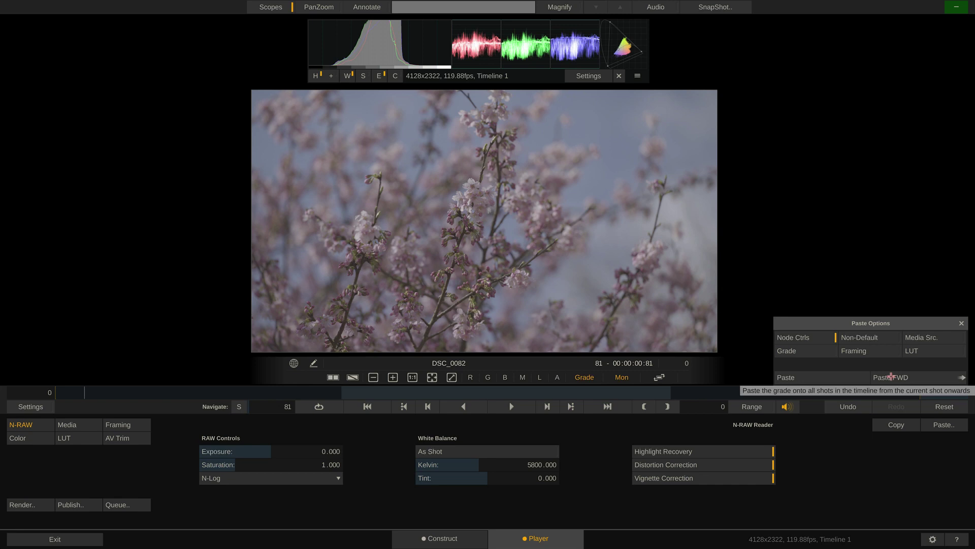
left_click(891, 377)
left_click(895, 377)
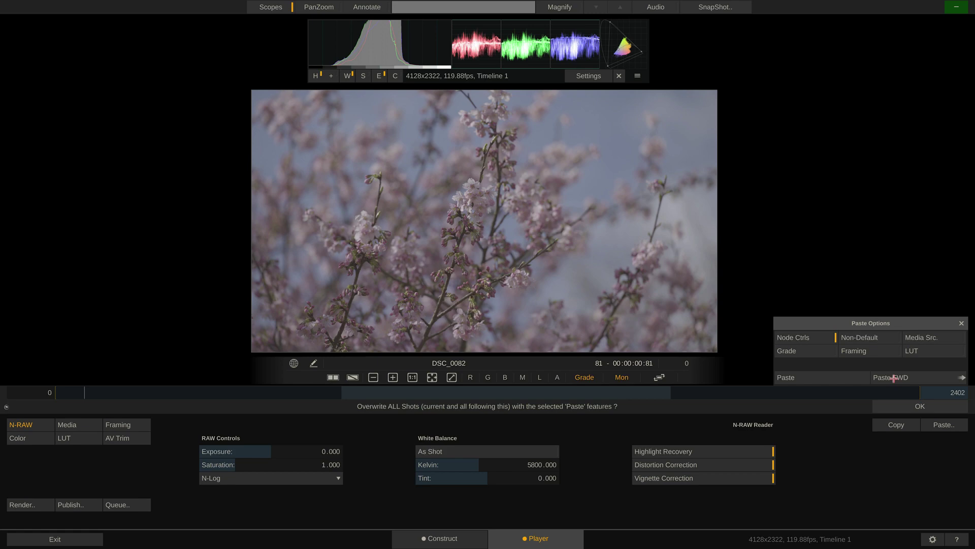
left_click(890, 406)
left_click(893, 406)
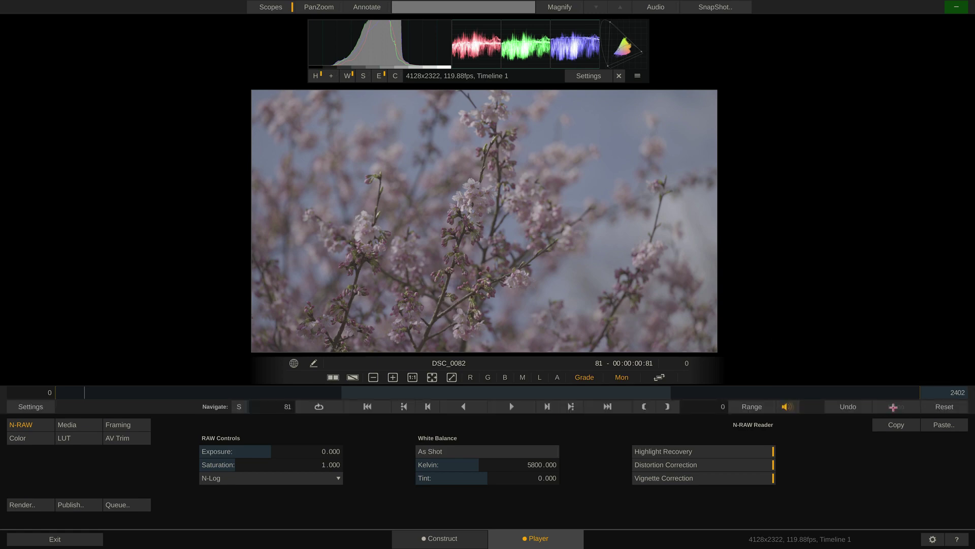
- Scrub from frame 737 to the stork shot and show DSC_0082's trim and audio settings
left_click(321, 391)
left_click_drag(330, 392, 318, 414)
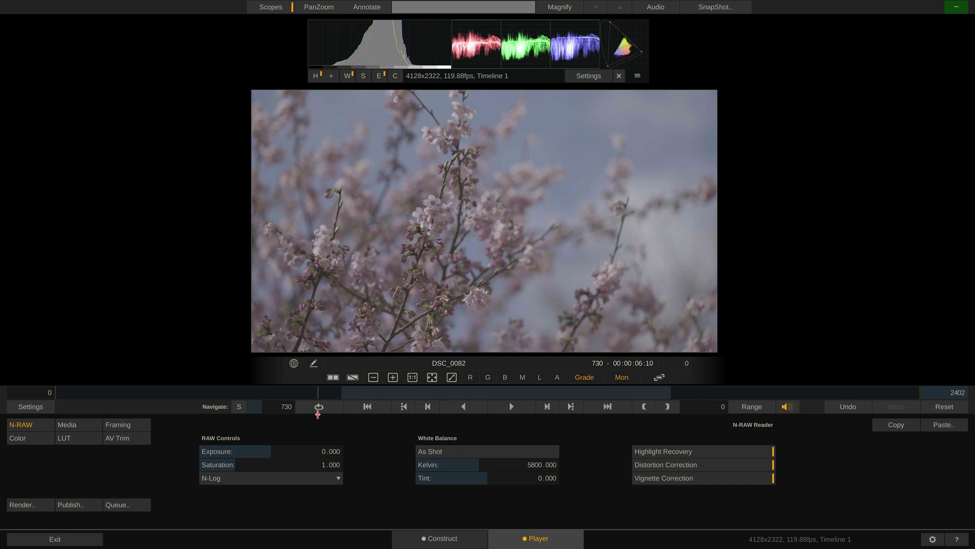
left_click(120, 439)
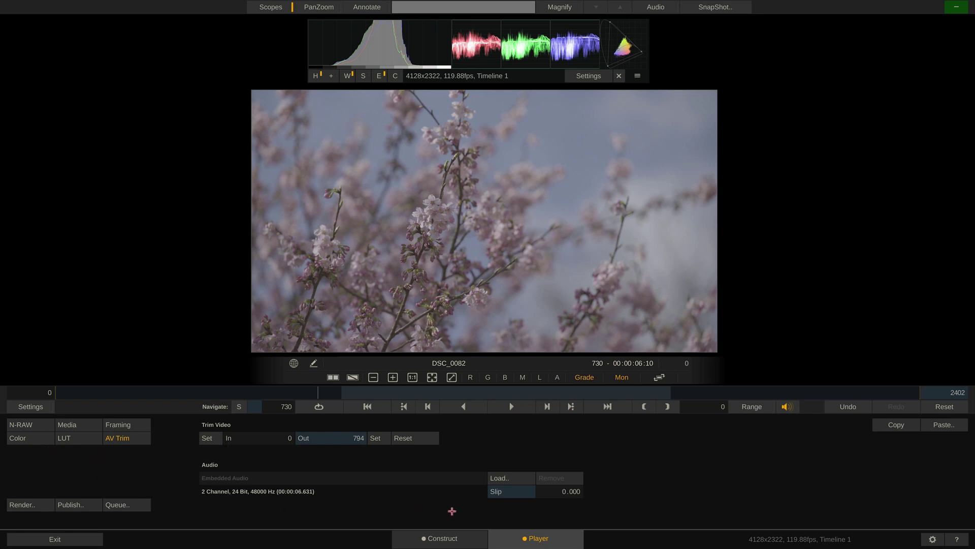
- Set up a render of the whole timeline with output format Same as Source
left_click(442, 540)
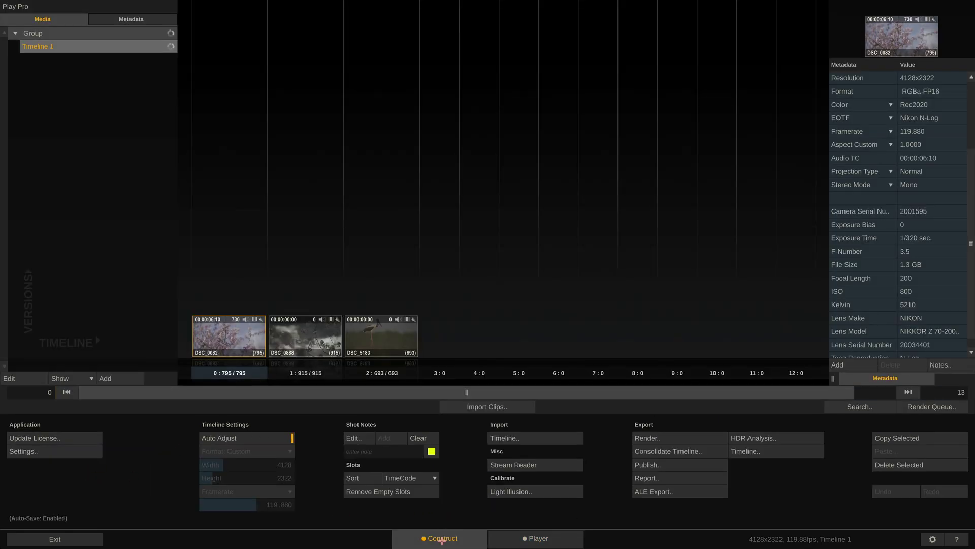
left_click(651, 436)
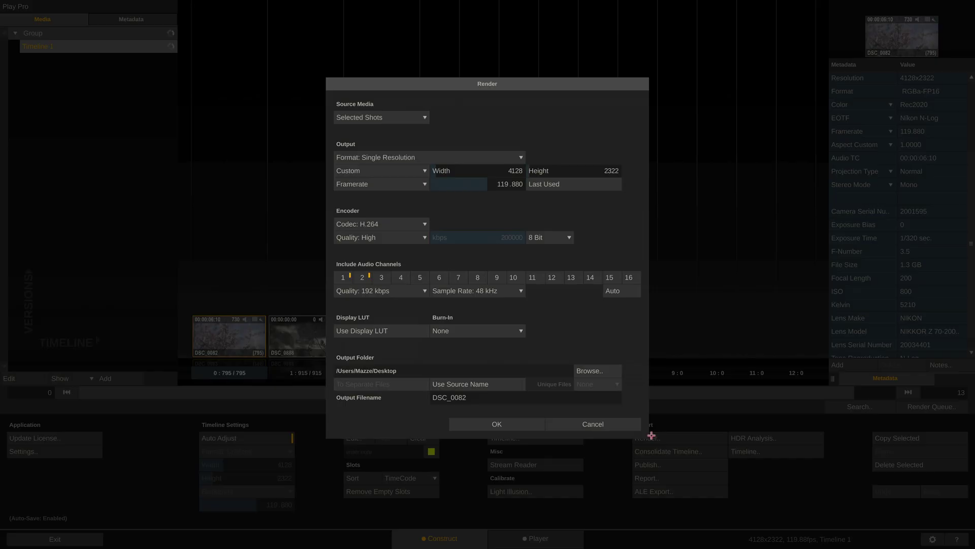
left_click(412, 117)
left_click(410, 104)
left_click(447, 155)
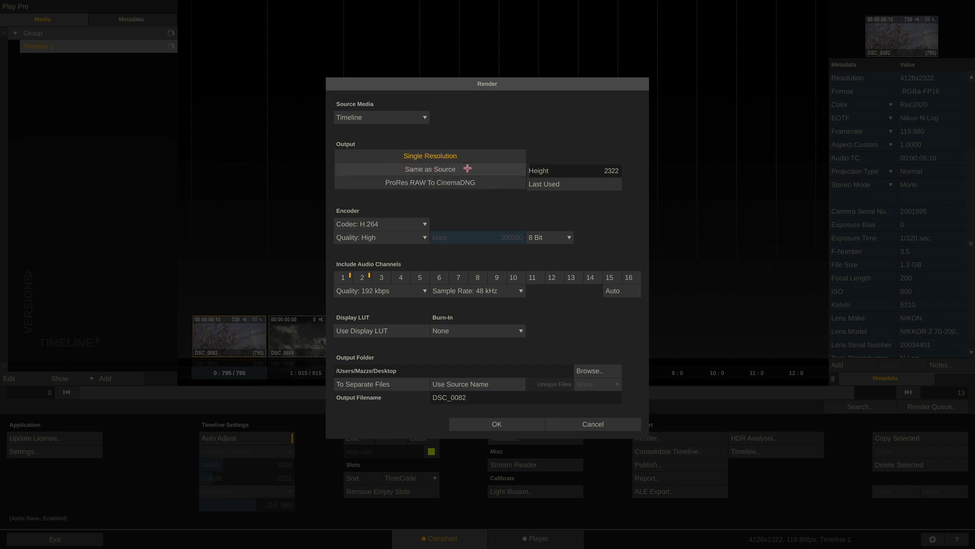
left_click(467, 169)
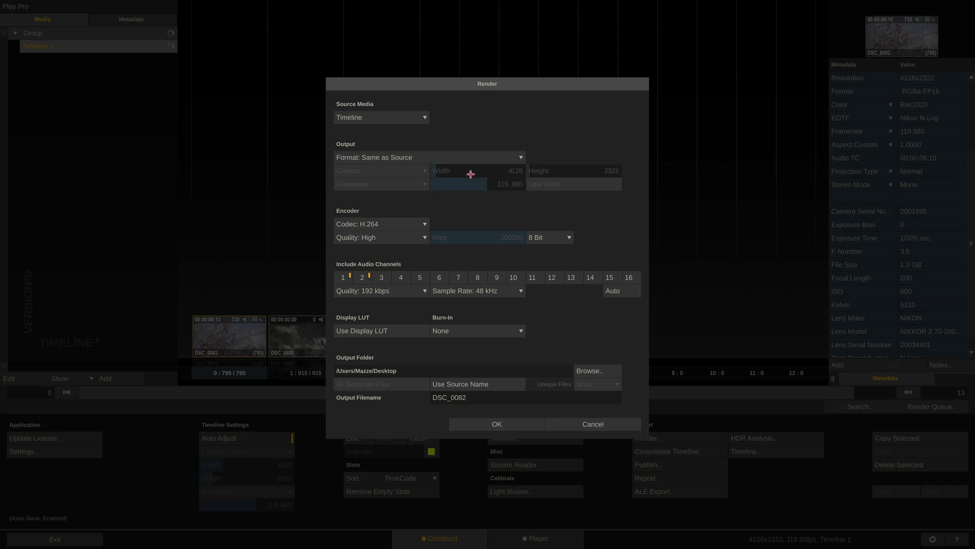
- Set the render codec to Apple ProRes 4444 XQ with automatic audio channels
left_click(418, 222)
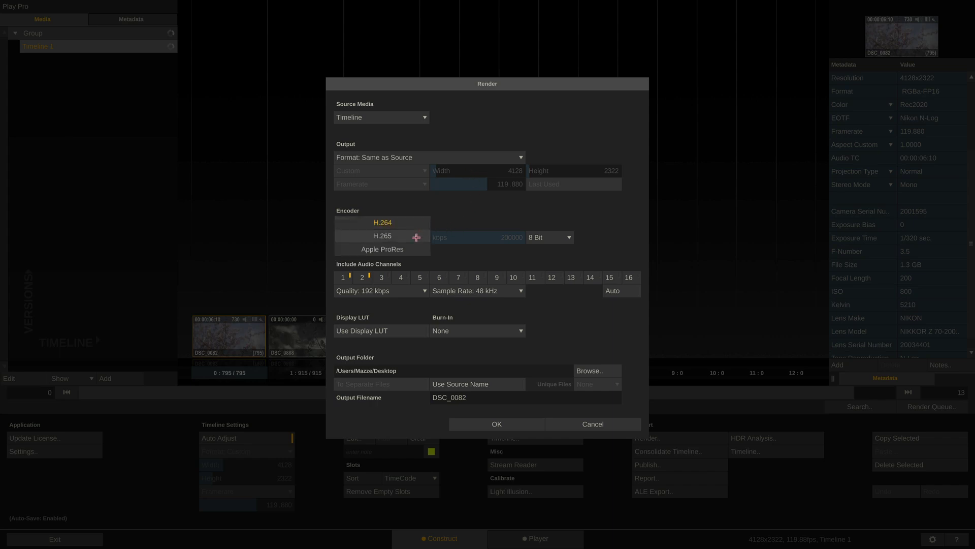
left_click(415, 235)
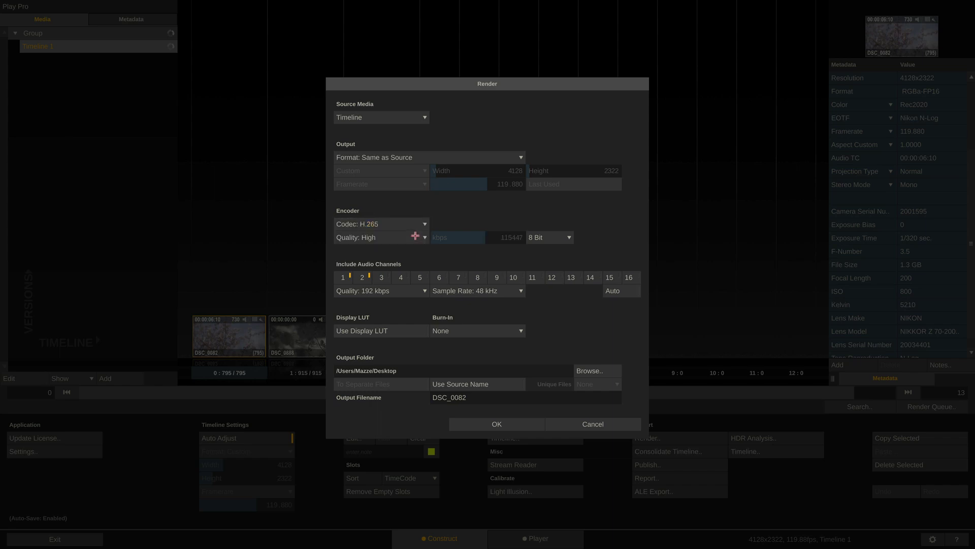
left_click(559, 234)
left_click(559, 262)
left_click(418, 224)
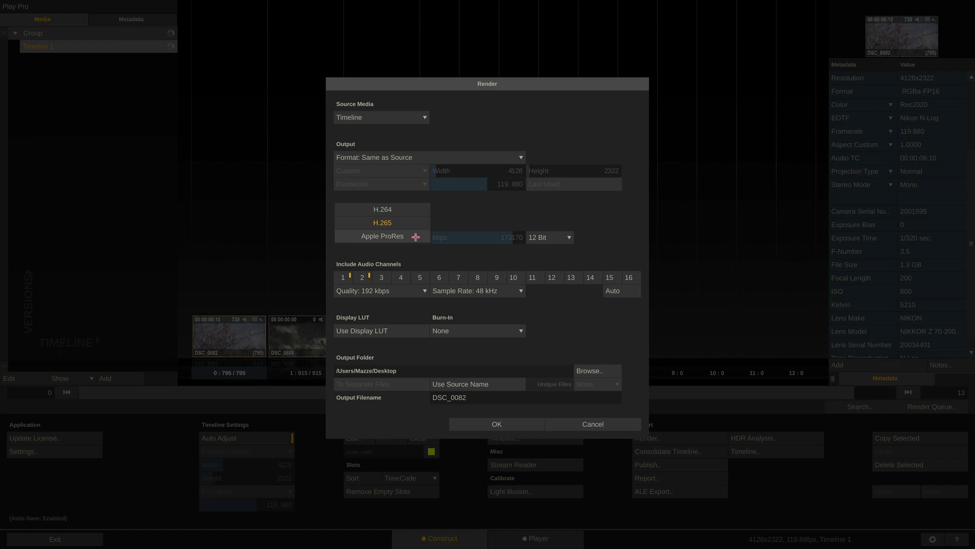
left_click(411, 237)
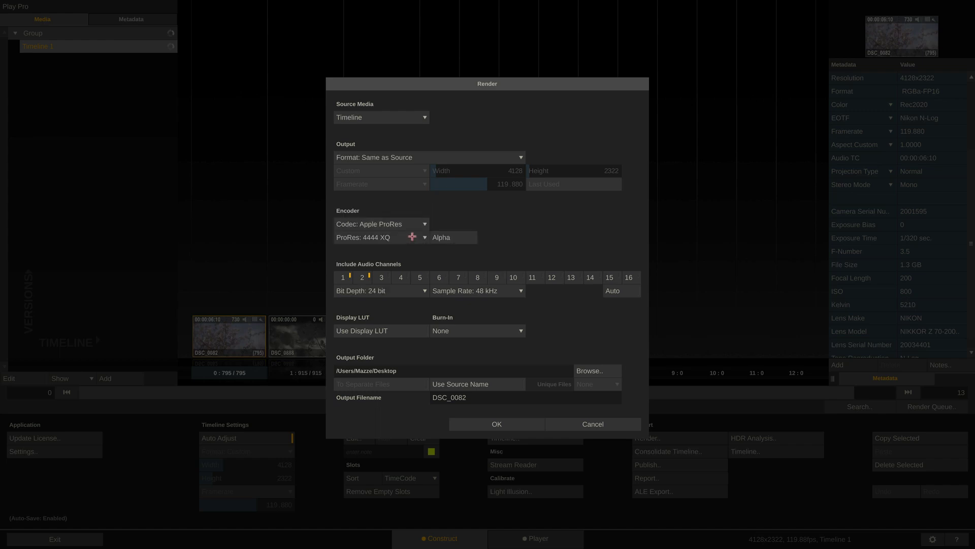
left_click(415, 237)
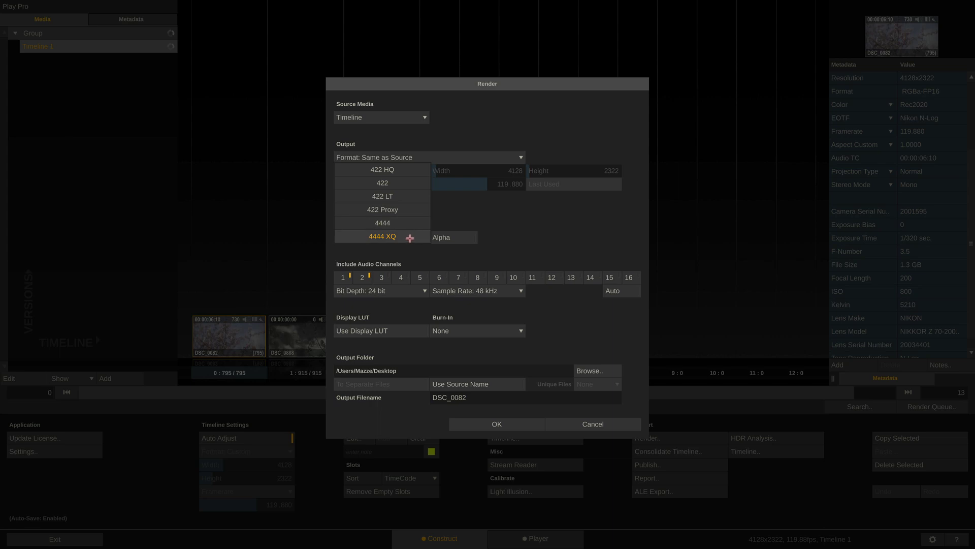
left_click(410, 238)
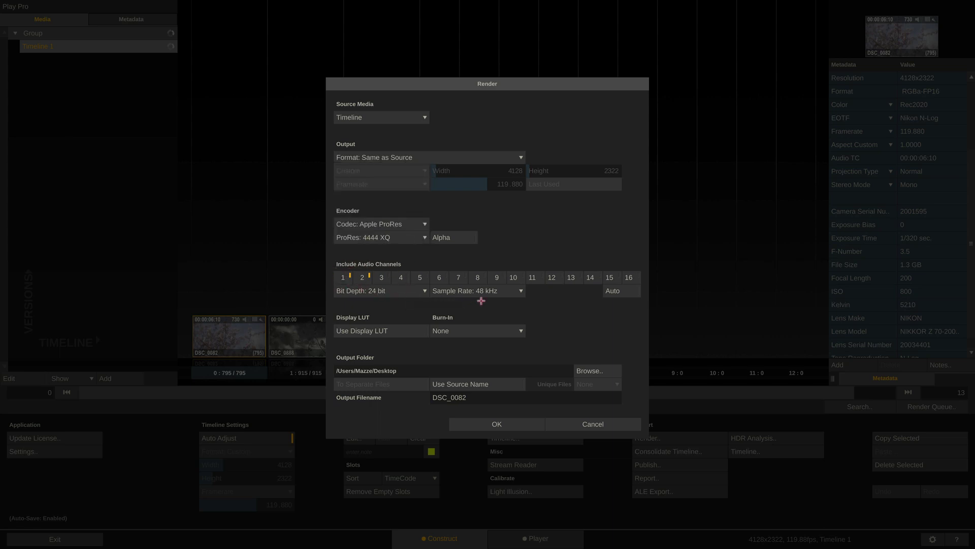
left_click(625, 290)
- Create a 'ProRes Render' folder on the Desktop and make it the render destination
left_click(594, 370)
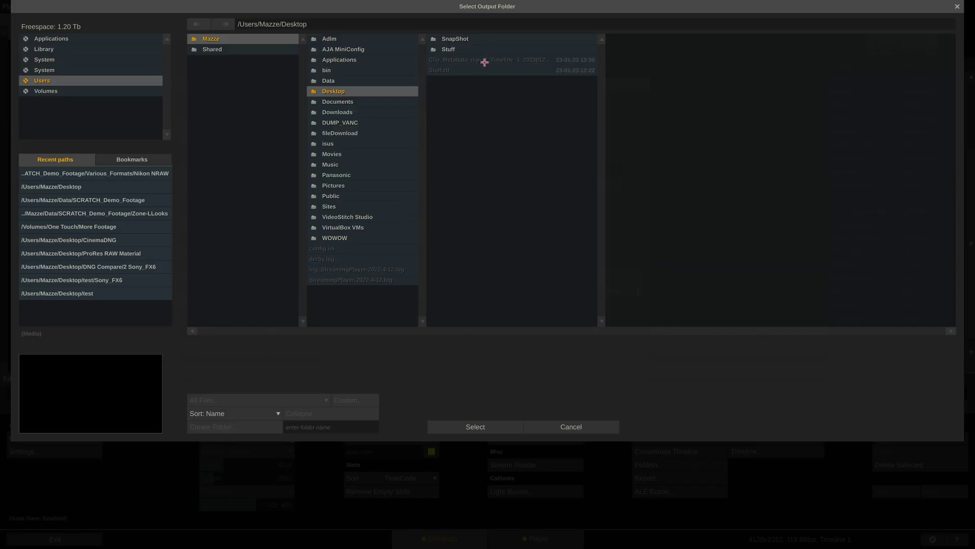
left_click(137, 186)
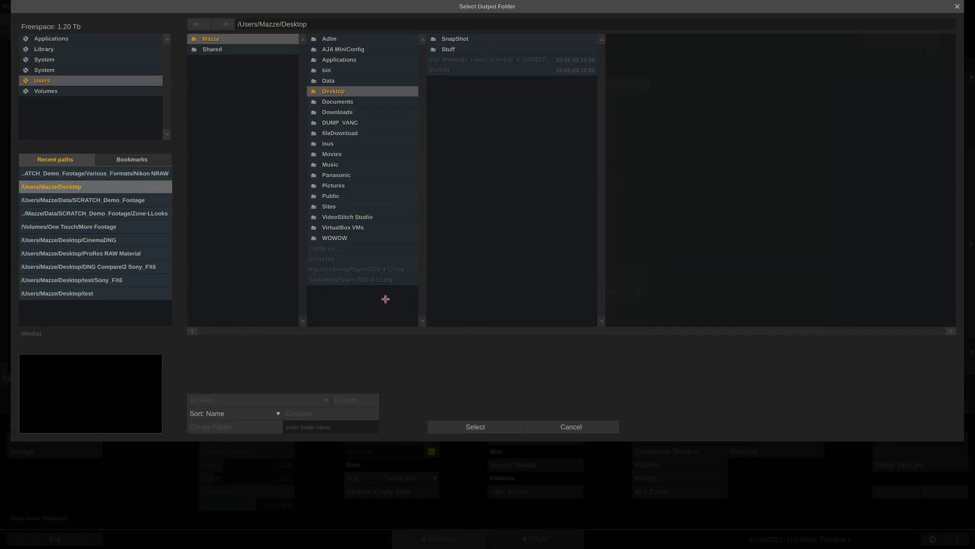
left_click(315, 427)
type("P")
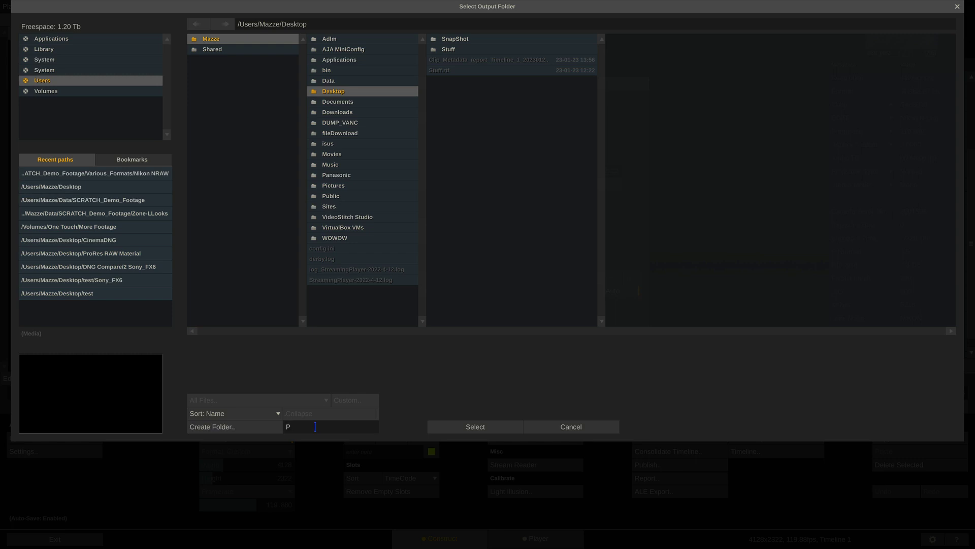
type("roRes Render")
left_click(204, 430)
left_click(449, 426)
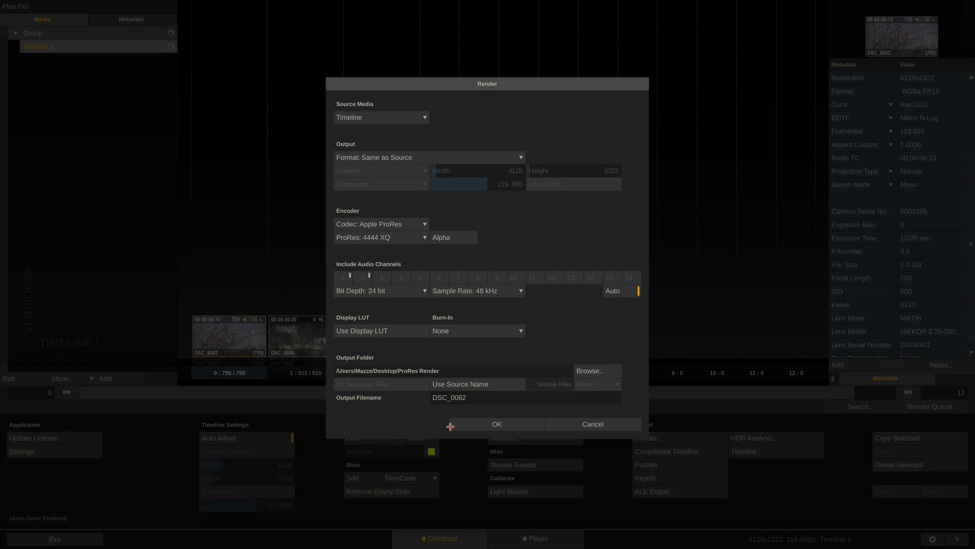
- Name output files after their source clips, with Unique Files set to None
left_click(485, 385)
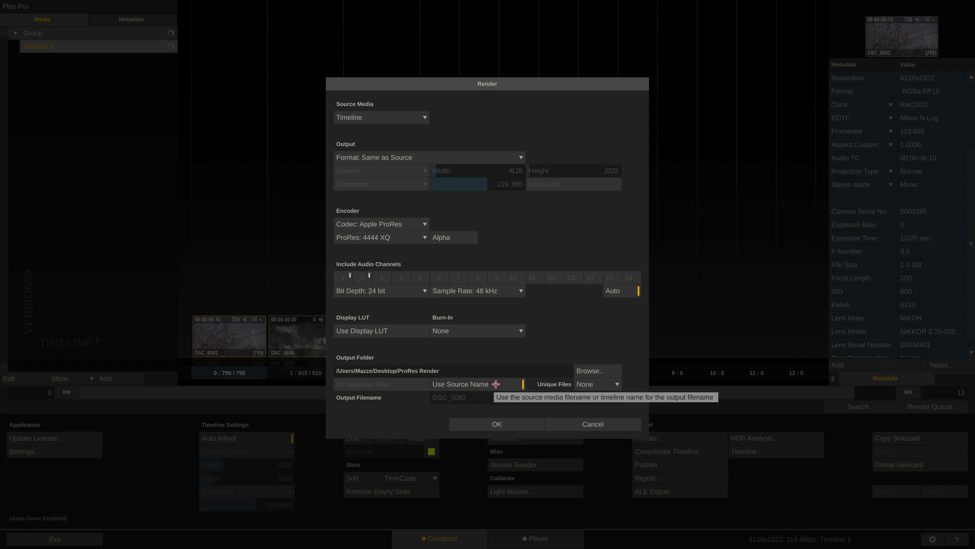
left_click(606, 384)
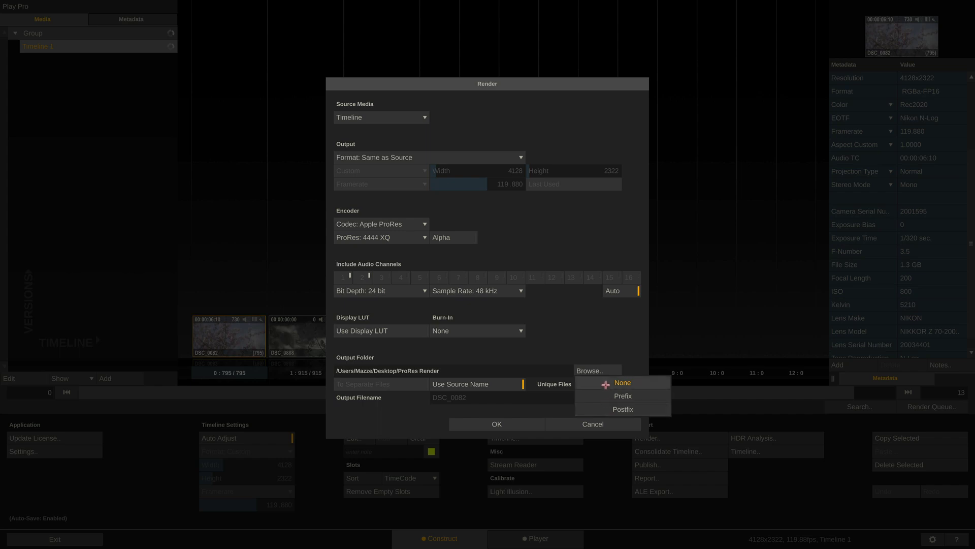
left_click(606, 383)
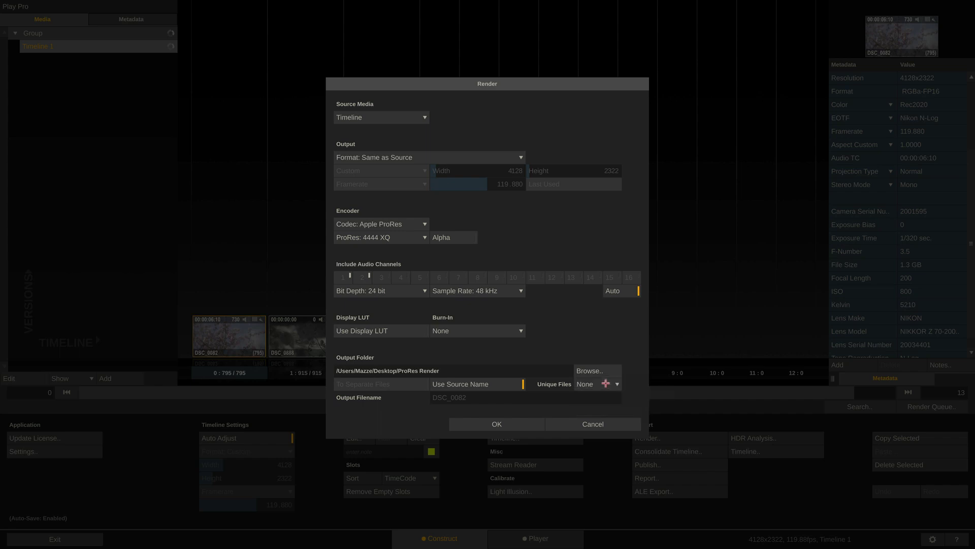
- Start and confirm the ProRes render, then close the queue once all 2403 frames finish
left_click(467, 424)
left_click(467, 424)
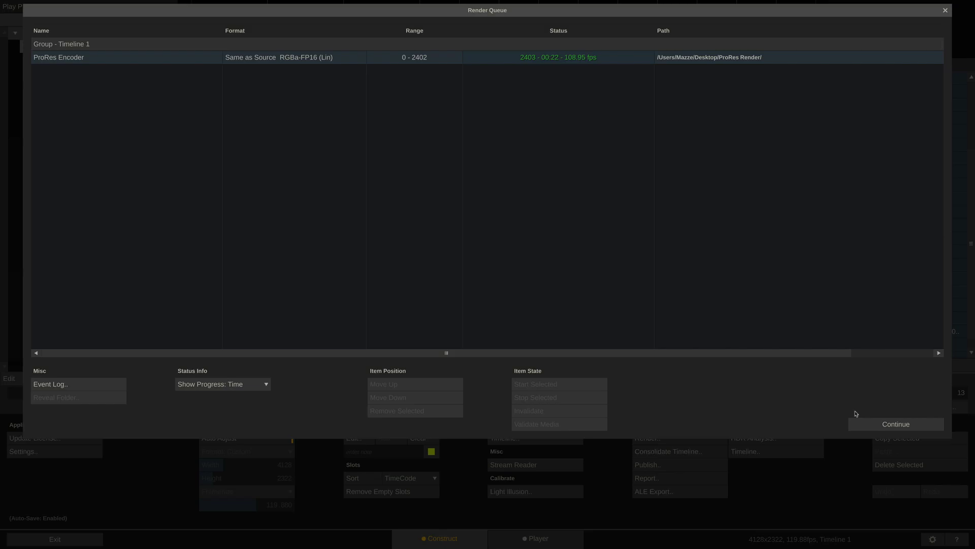
left_click(868, 424)
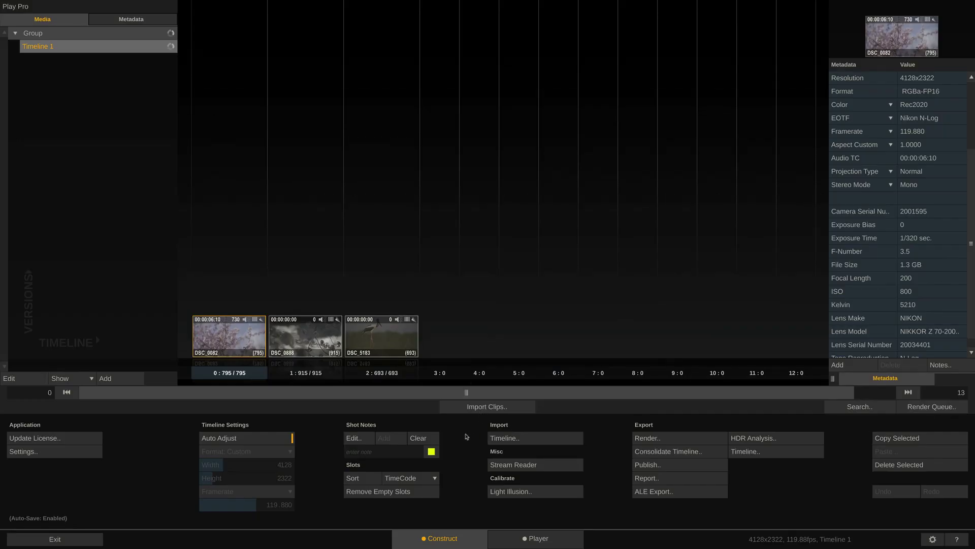
- Select the three shots and import the renders from Desktop/ProRes Render as versions
left_click(375, 376)
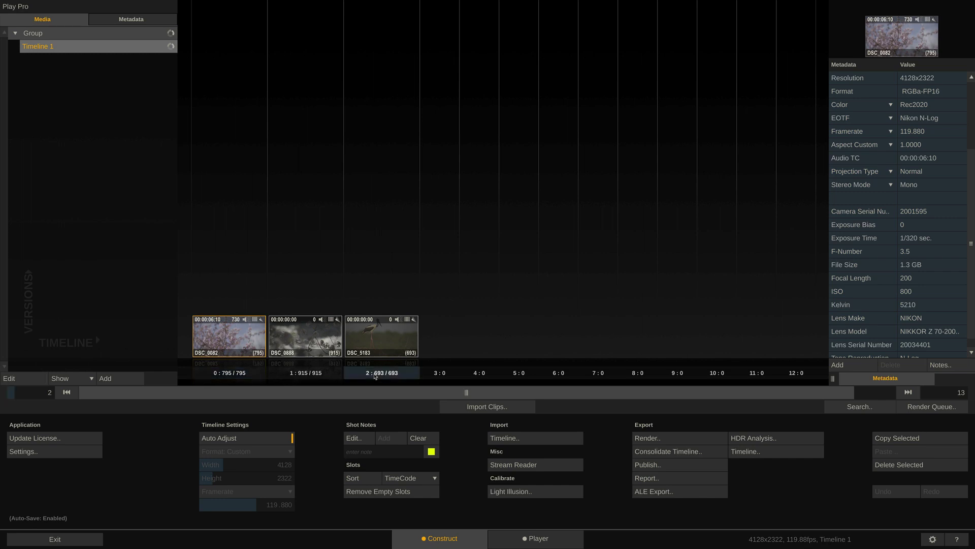
left_click(321, 375)
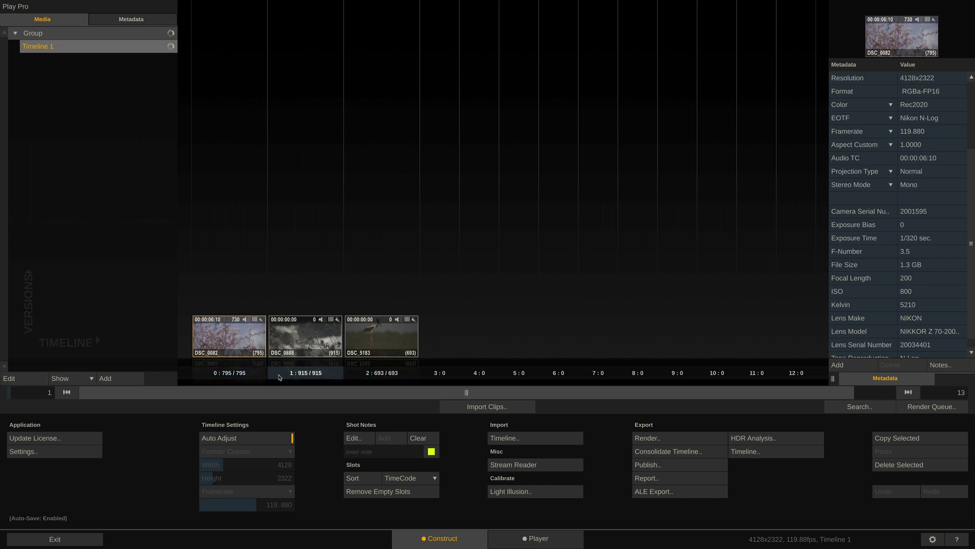
left_click(238, 375)
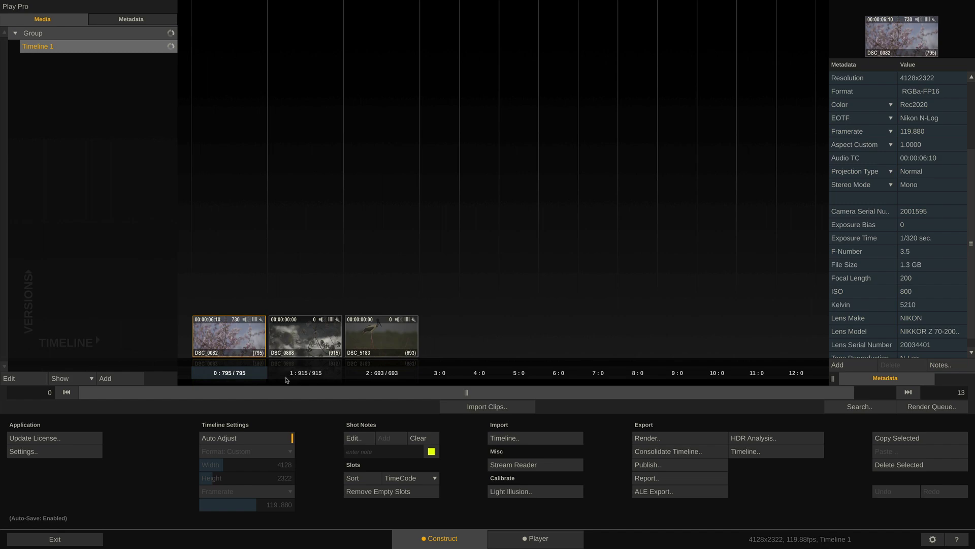
left_click(455, 409)
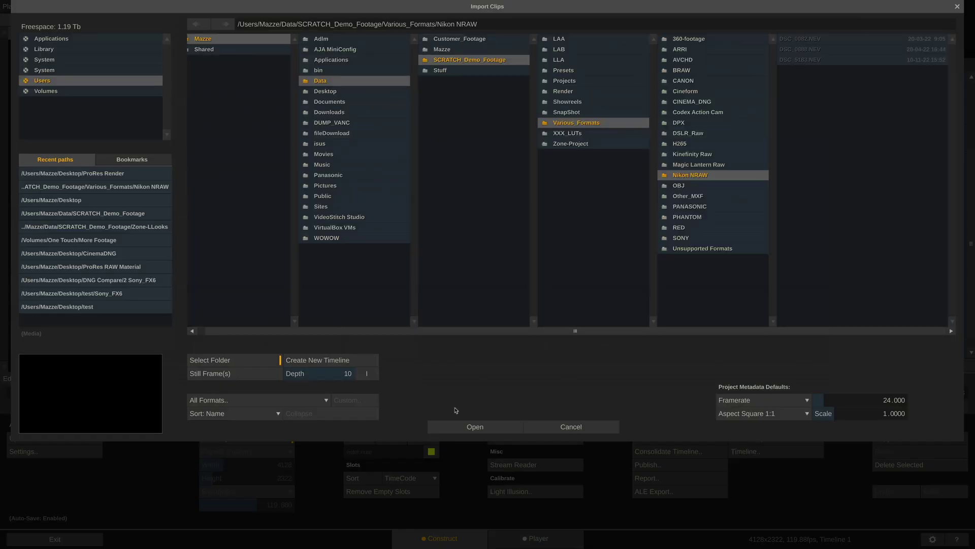
left_click(126, 204)
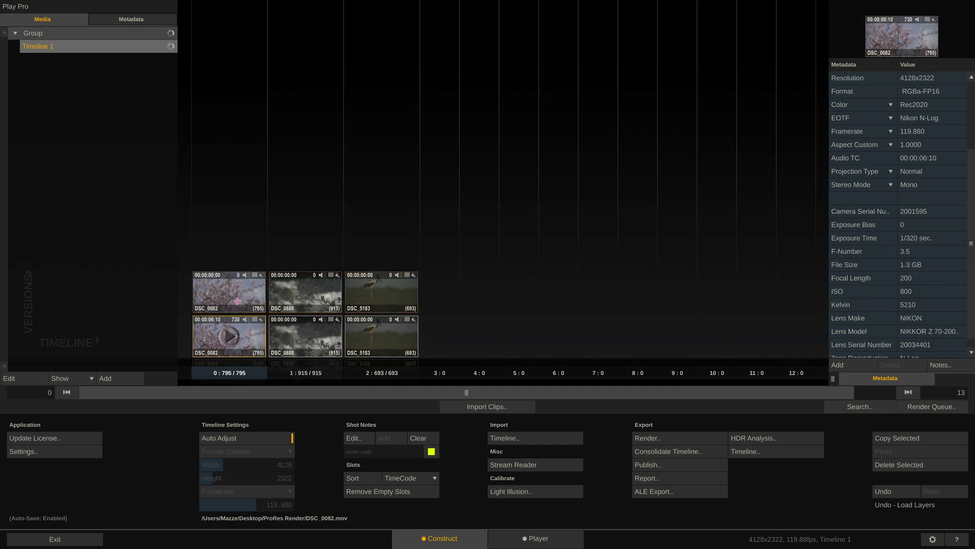
left_click(235, 329)
left_click(235, 297)
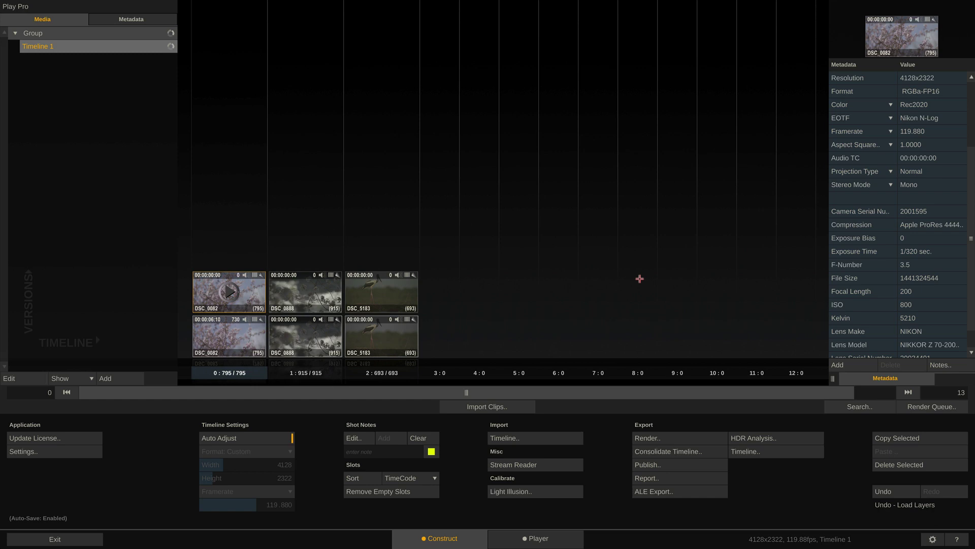
scroll(879, 268, "down", 2)
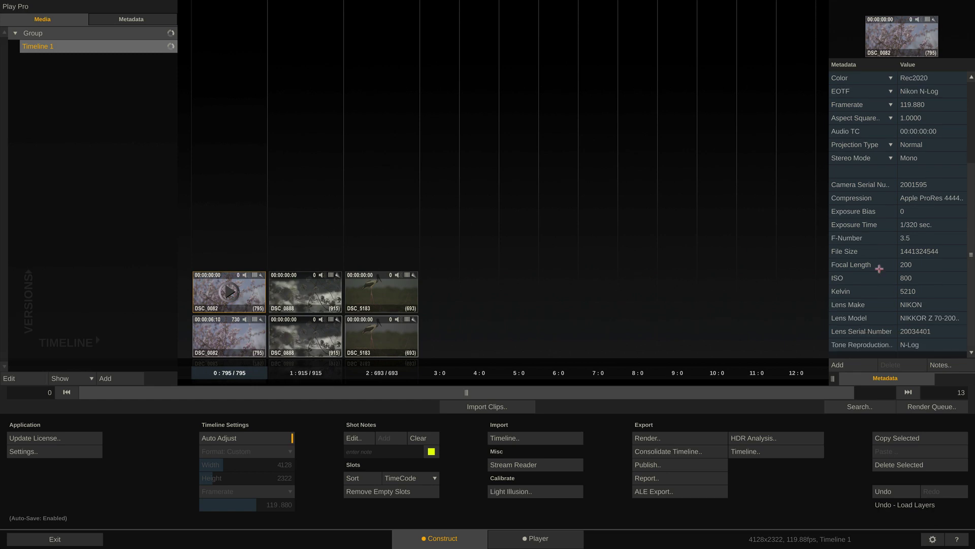
- Open DSC_0082 in the Player and flip between its N-RAW and ProRes versions
left_click(537, 541)
mouse_move(971, 216)
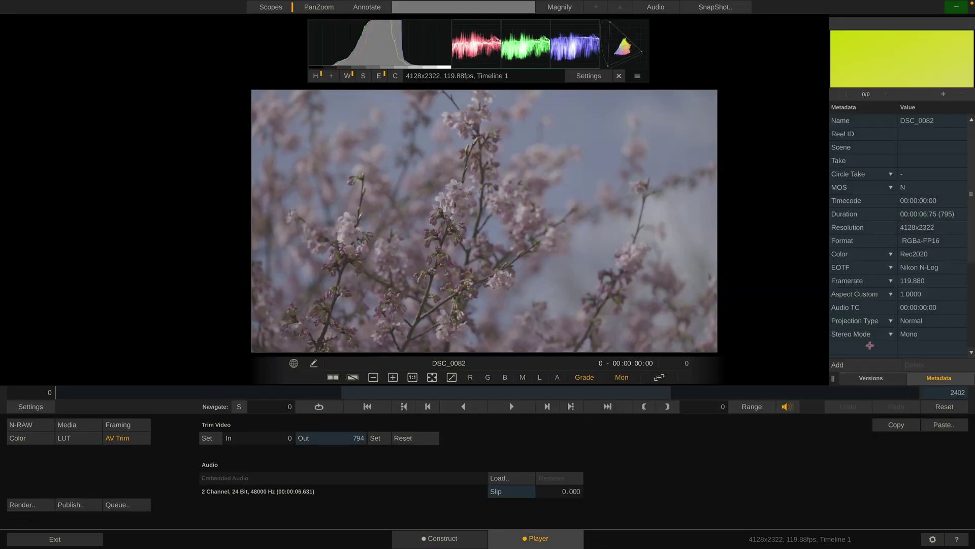
left_click(868, 376)
left_click(897, 296)
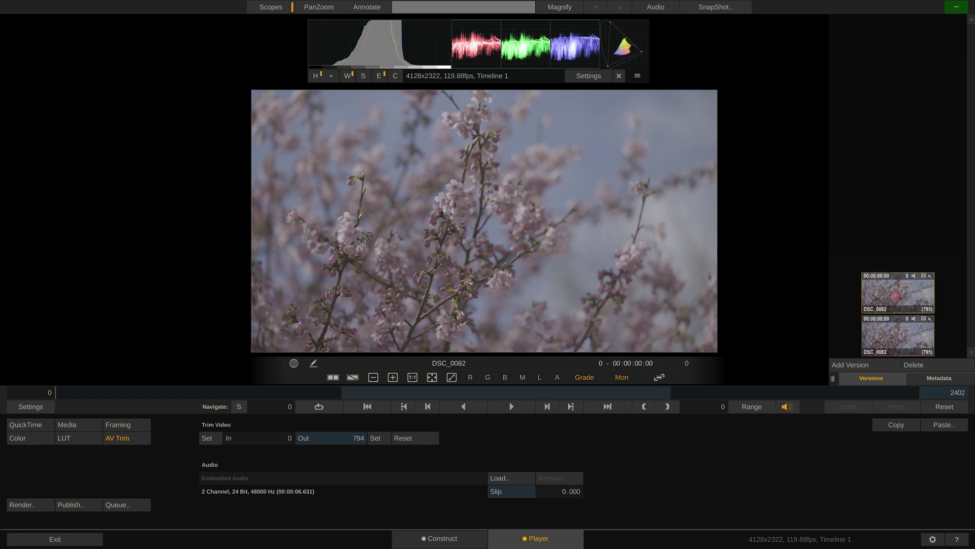
left_click(892, 331)
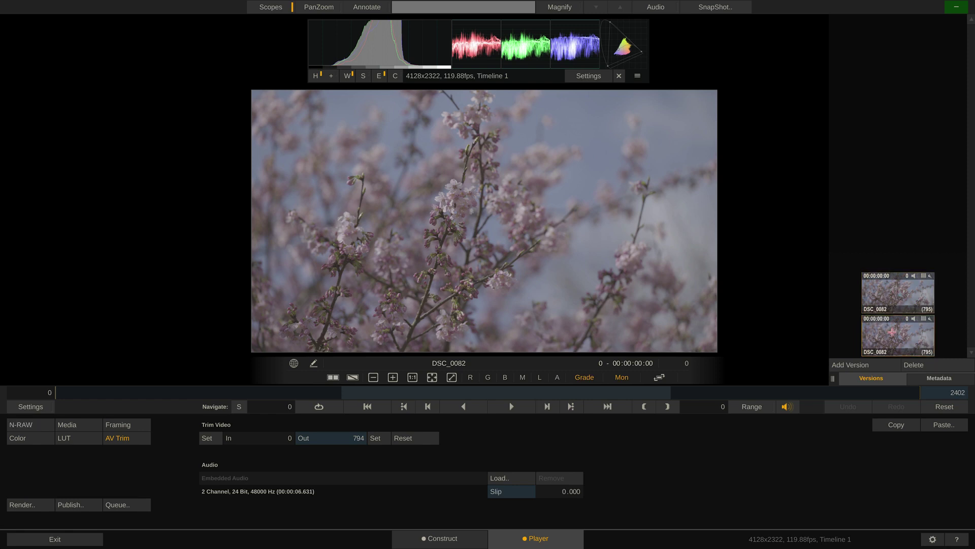
left_click(891, 306)
left_click(892, 336)
left_click(894, 302)
- Compare the original and ProRes versions again, then show both in a two-up view
left_click(894, 337)
left_click(897, 297)
left_click(897, 333)
left_click(891, 292)
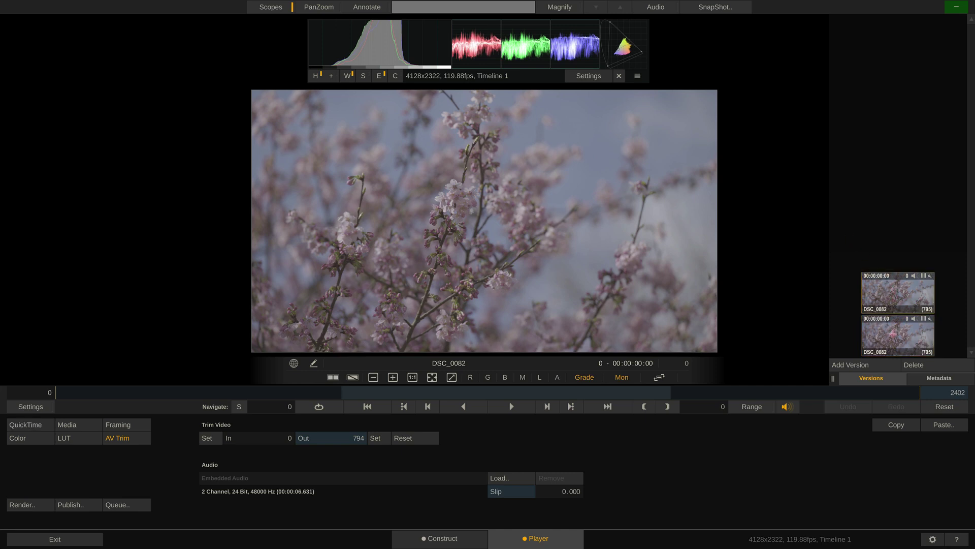
left_click(893, 333)
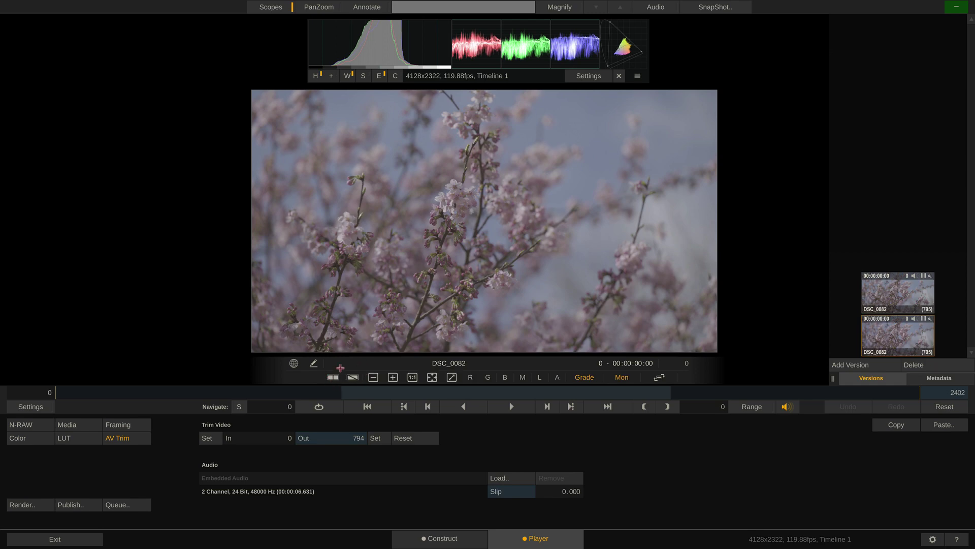
left_click(333, 377)
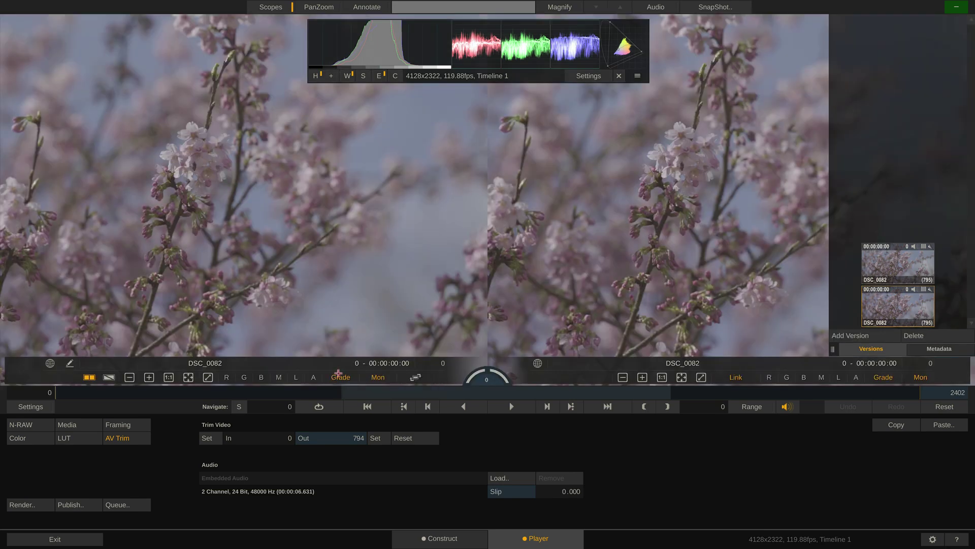
- Wipe between the N-RAW and ProRes versions of DSC_0082, then return to Construct
key("w")
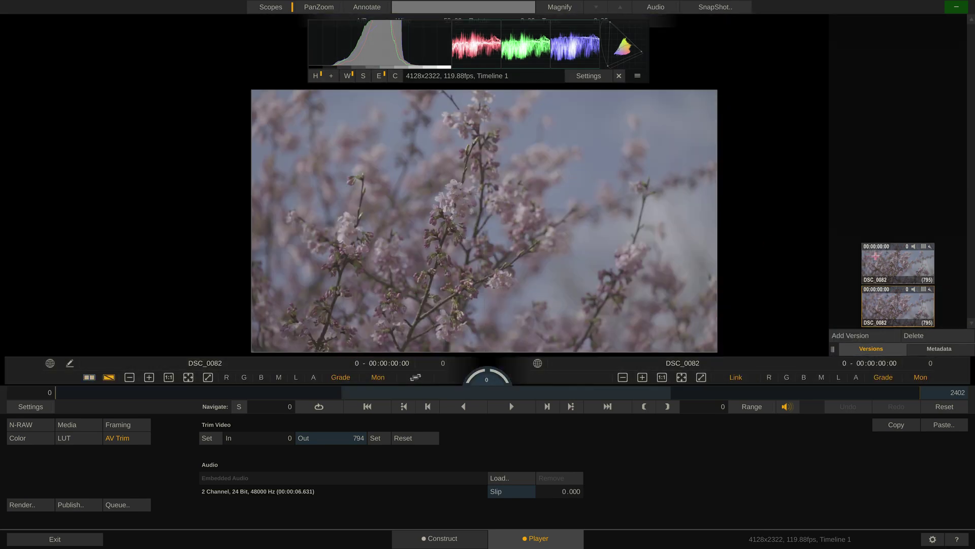
left_click_drag(889, 260, 576, 218)
left_click_drag(476, 228, 401, 238)
left_click_drag(479, 239, 480, 240)
key("Escape")
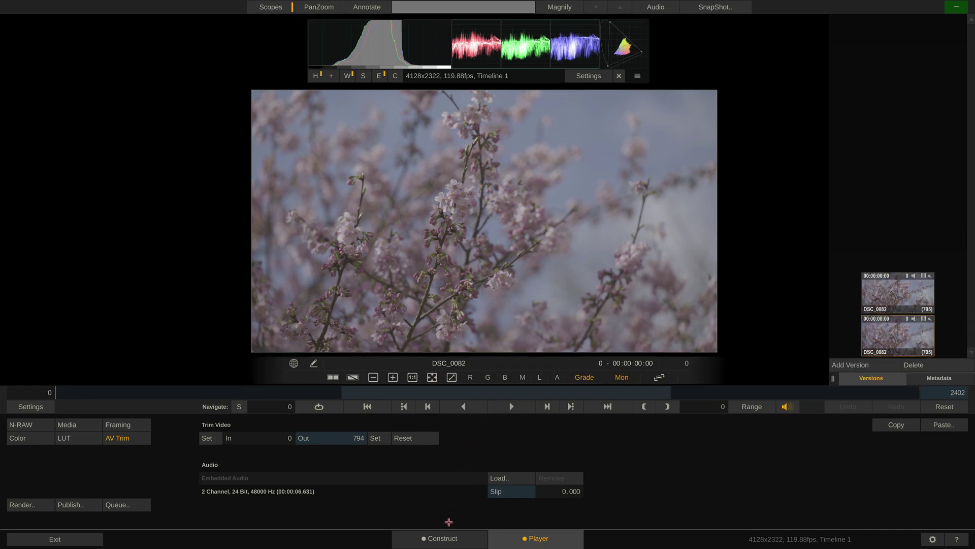
left_click(441, 537)
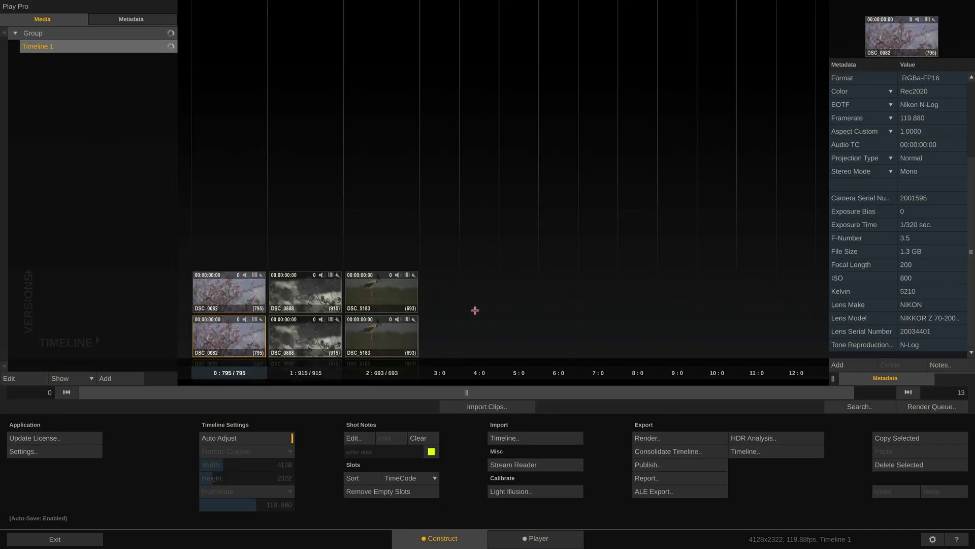
- Delete all the imported ProRes version shots and reselect the original DSC_0082 shot
left_click(476, 312)
key("ctrl+a")
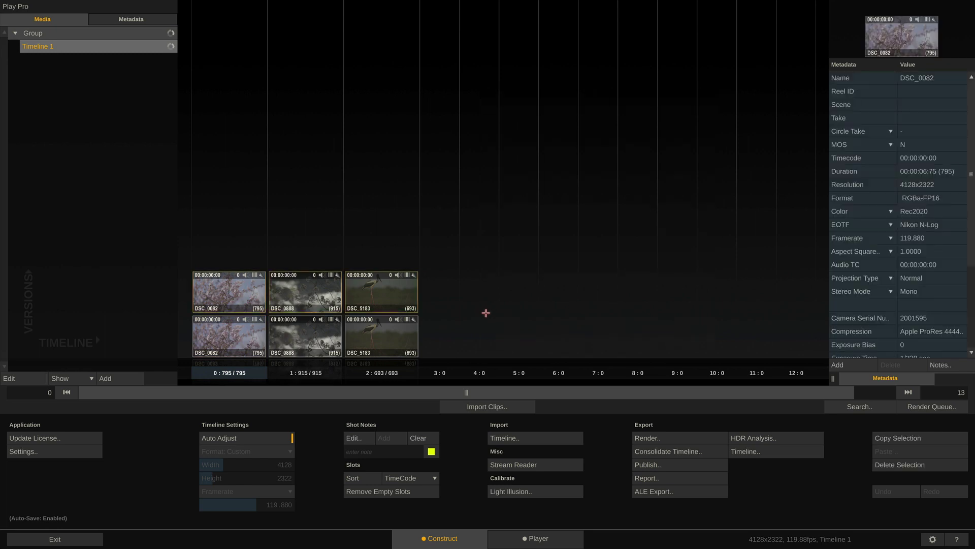
left_click(881, 465)
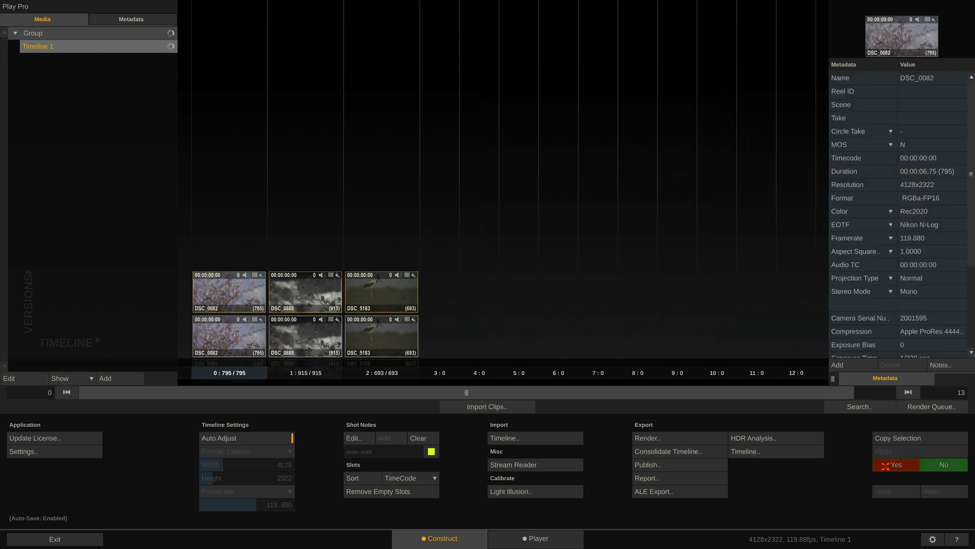
left_click(885, 465)
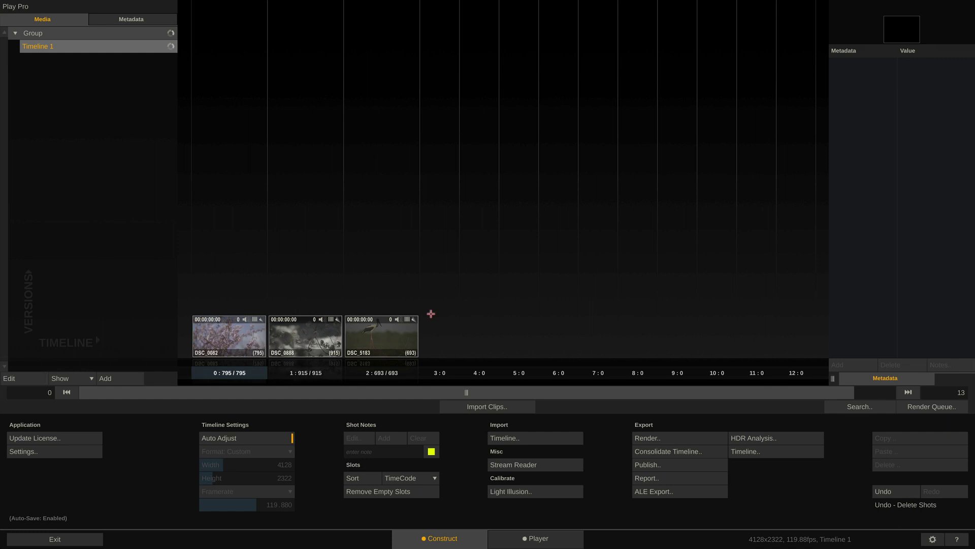
left_click(235, 337)
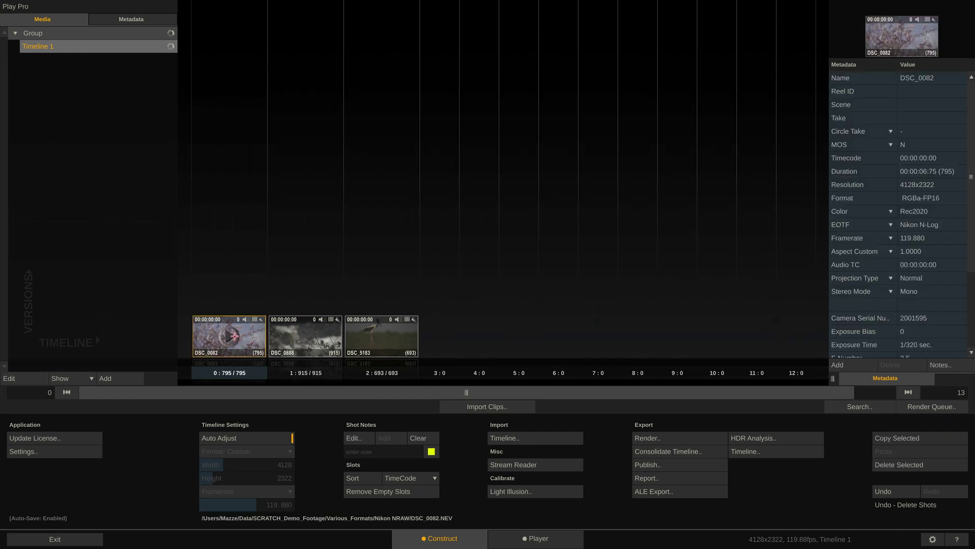